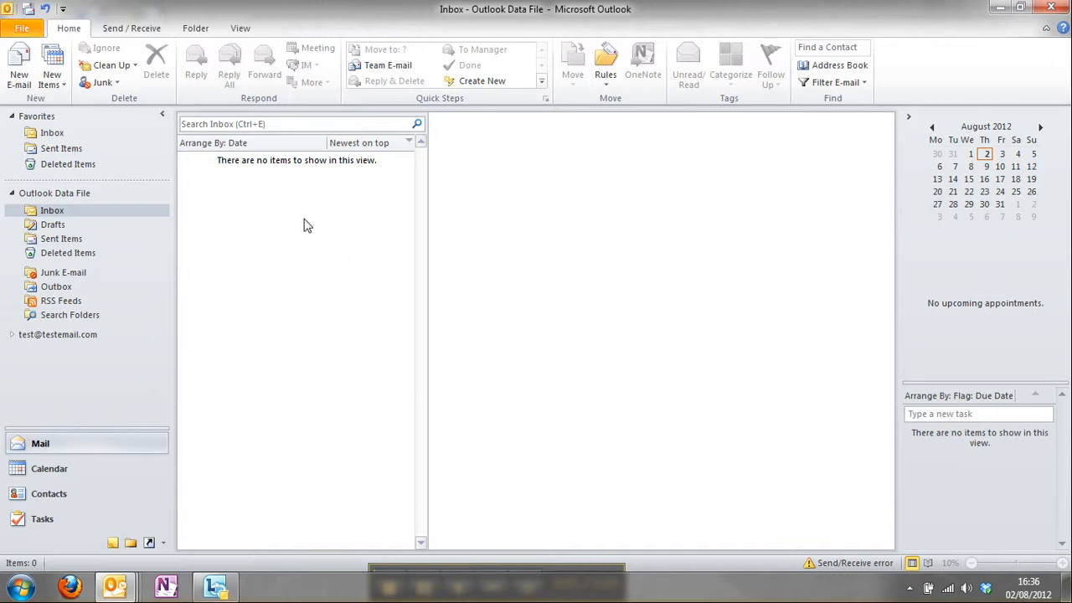
- Preview the "signature" and "Test 123" signatures in a new e-mail and discard the message
{"action": "left_click", "coordinate": [20, 78]}
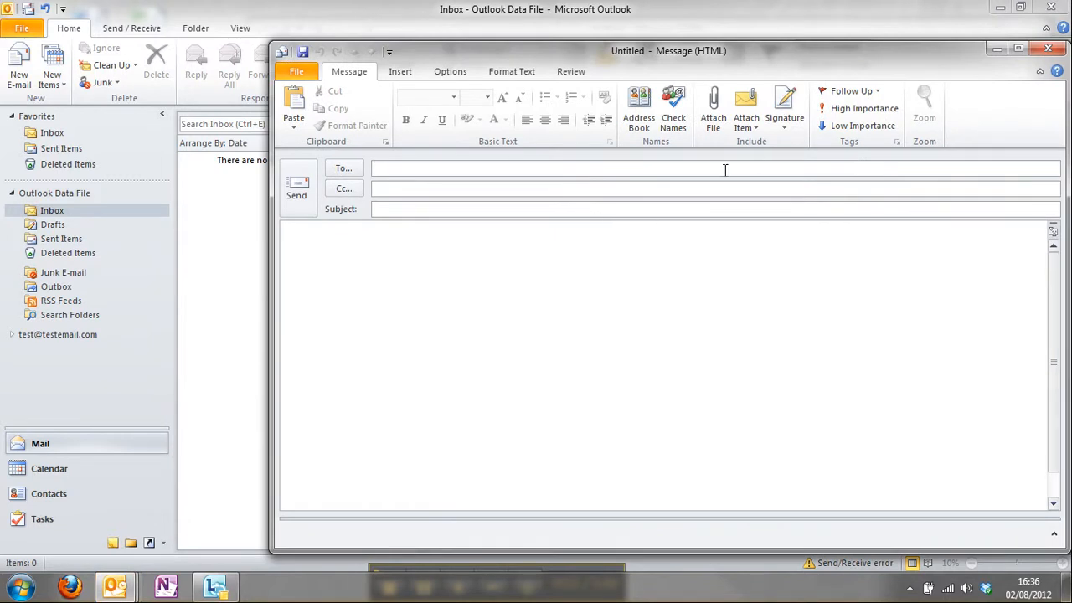
{"action": "left_click", "coordinate": [785, 123]}
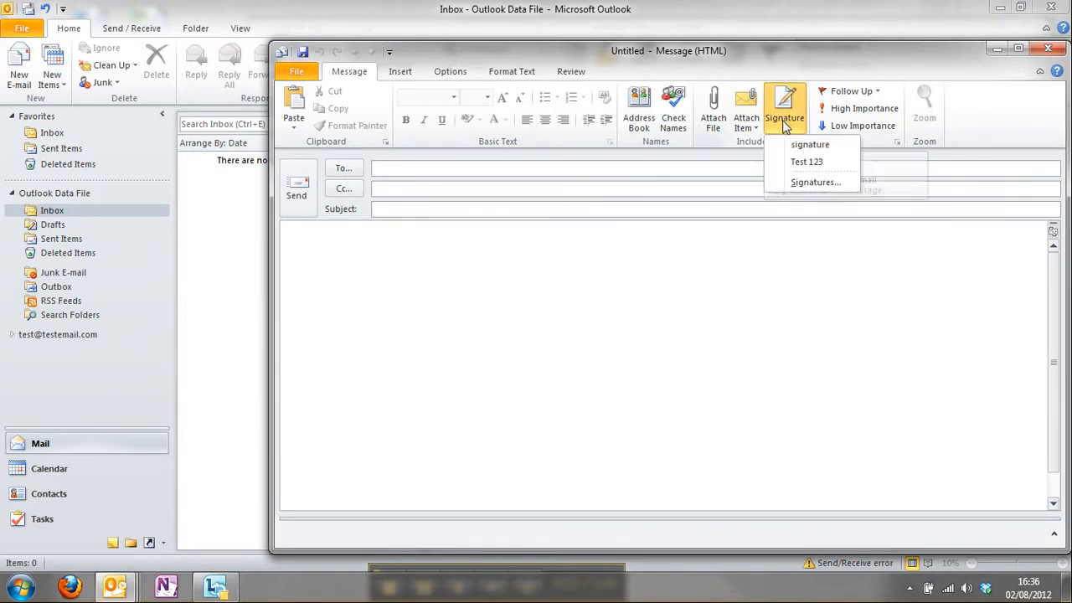
{"action": "left_click", "coordinate": [809, 145]}
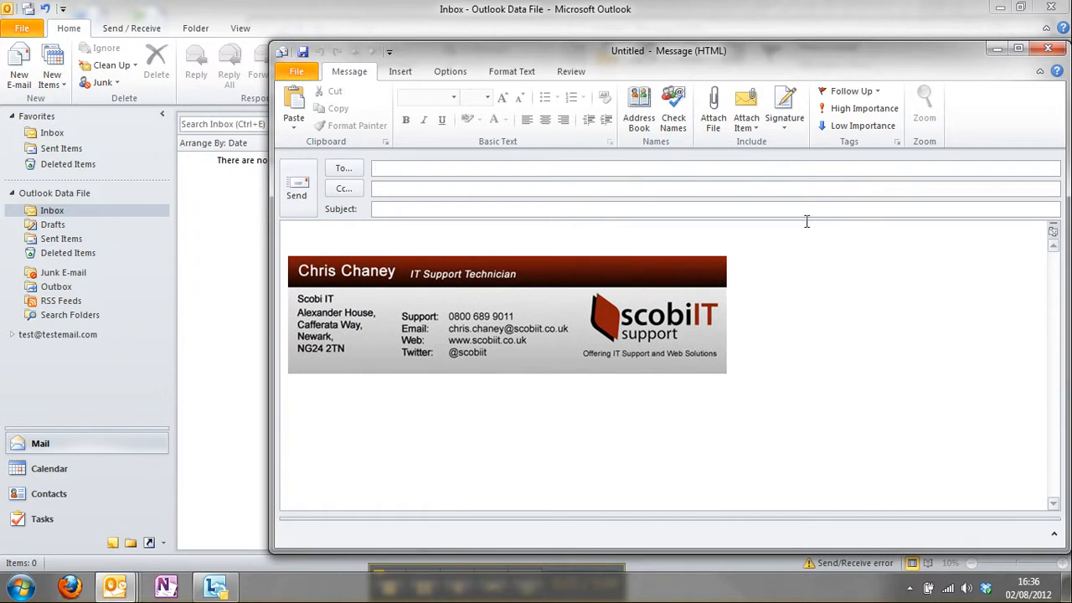
{"action": "left_click", "coordinate": [788, 124]}
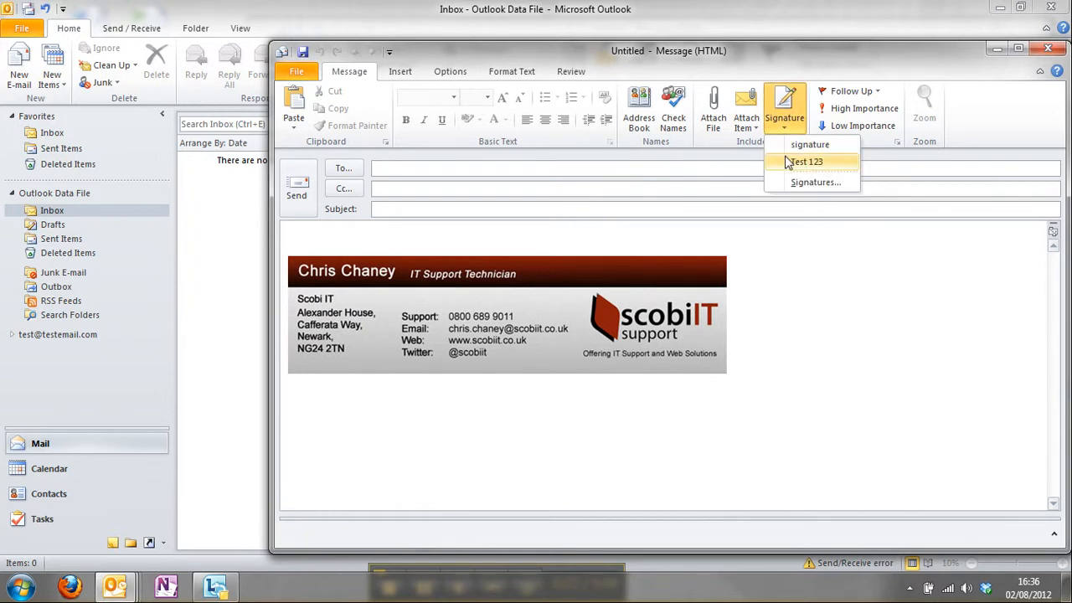
{"action": "left_click", "coordinate": [789, 160]}
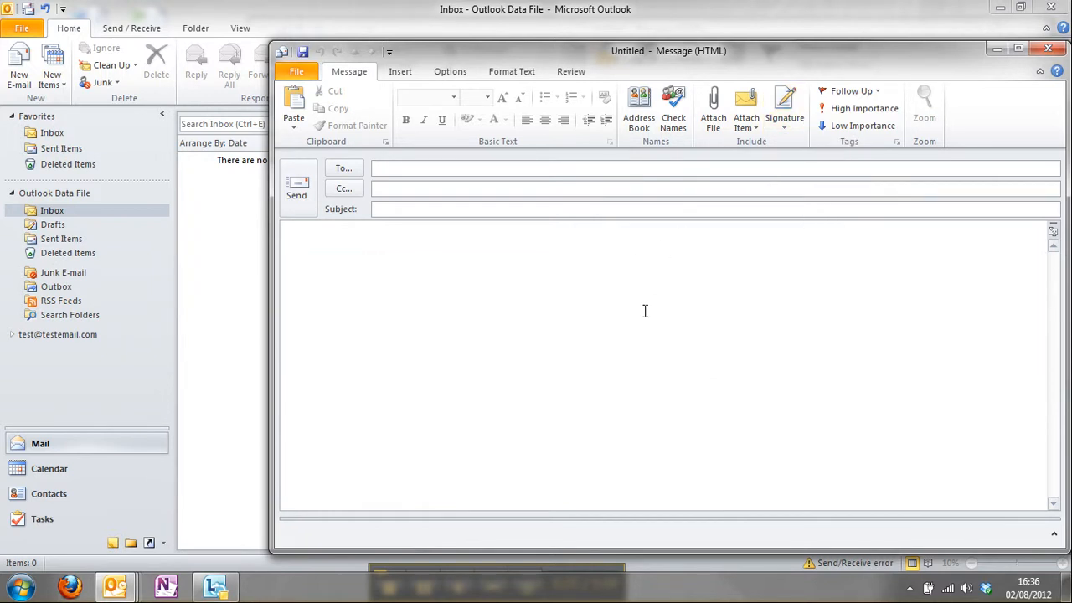
{"action": "left_click", "coordinate": [1048, 48]}
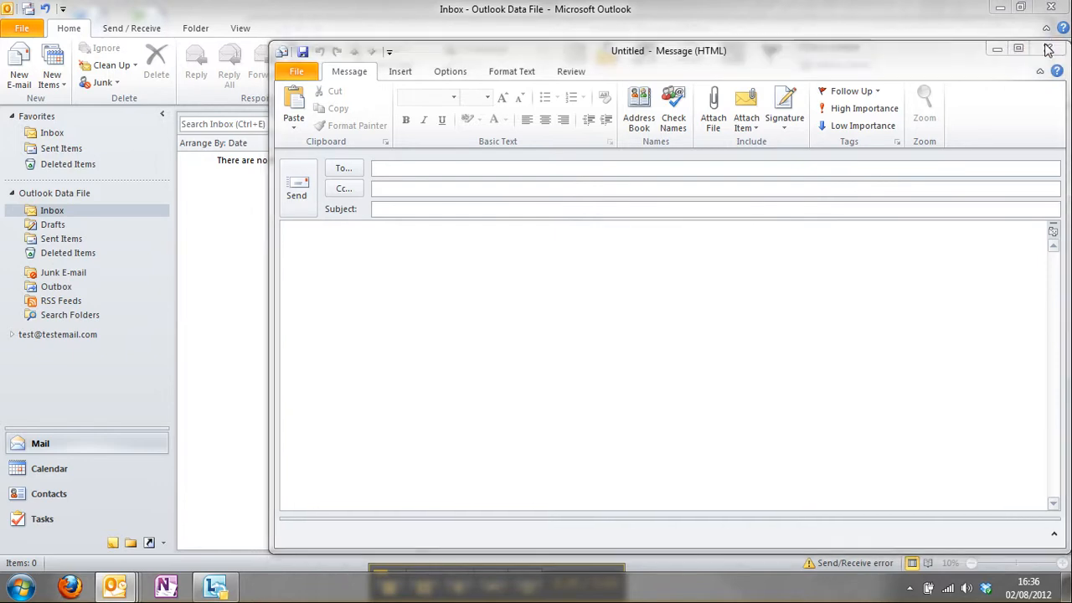
{"action": "left_click", "coordinate": [539, 333]}
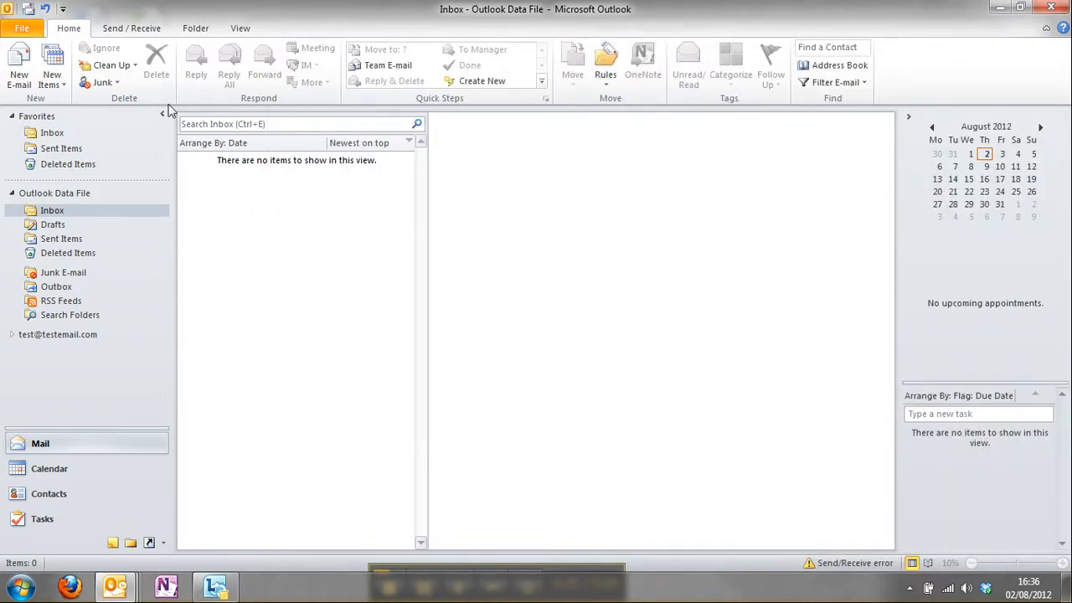
- Open the signature editor from the mail options and select the "Test 123" signature to check its content
{"action": "left_click", "coordinate": [23, 29]}
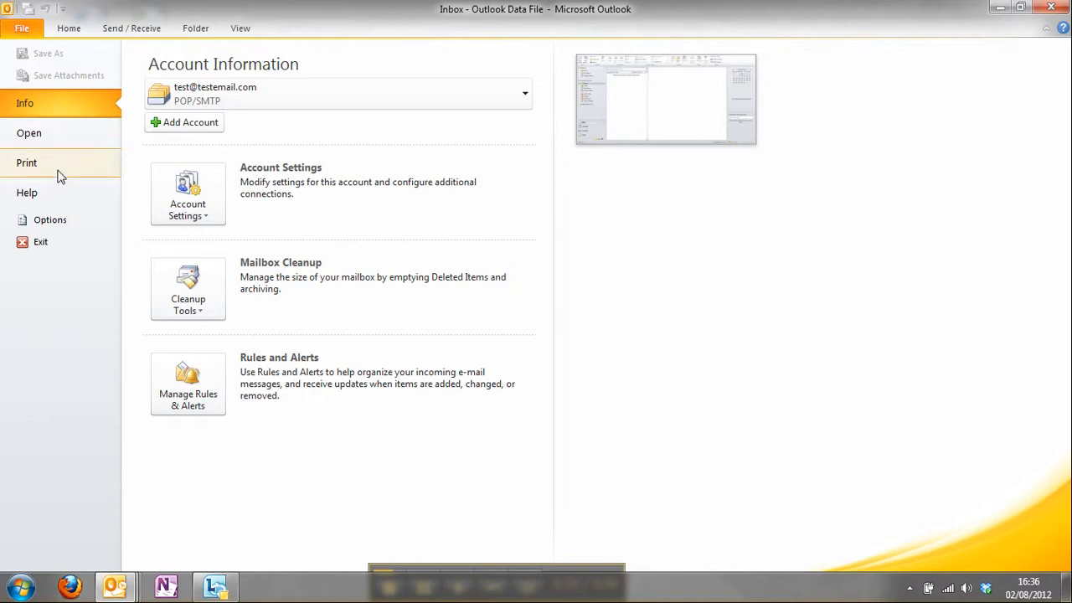
{"action": "left_click", "coordinate": [50, 223]}
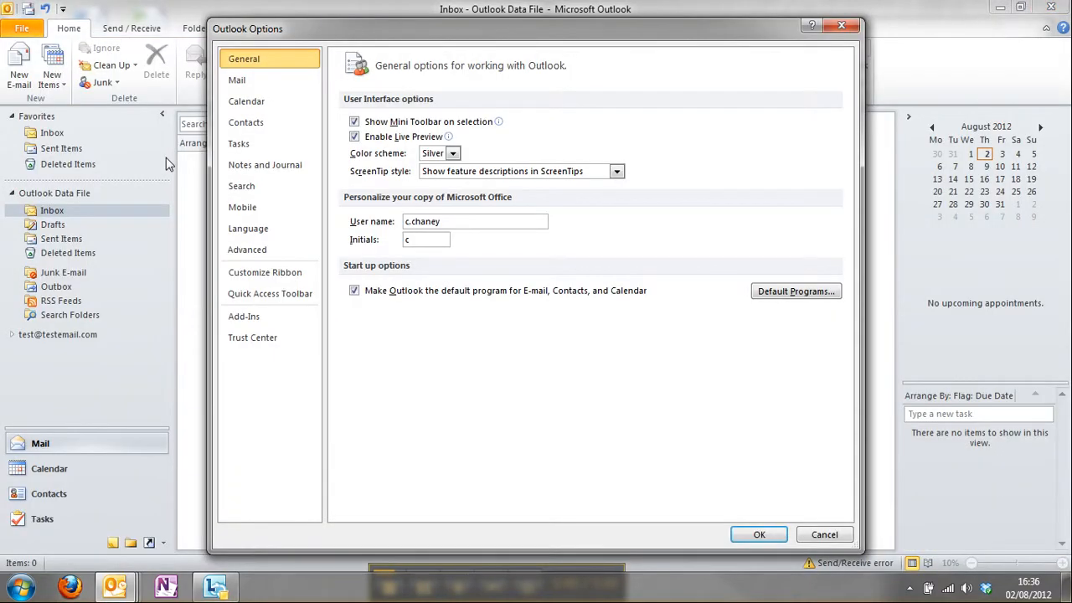
{"action": "left_click", "coordinate": [248, 82]}
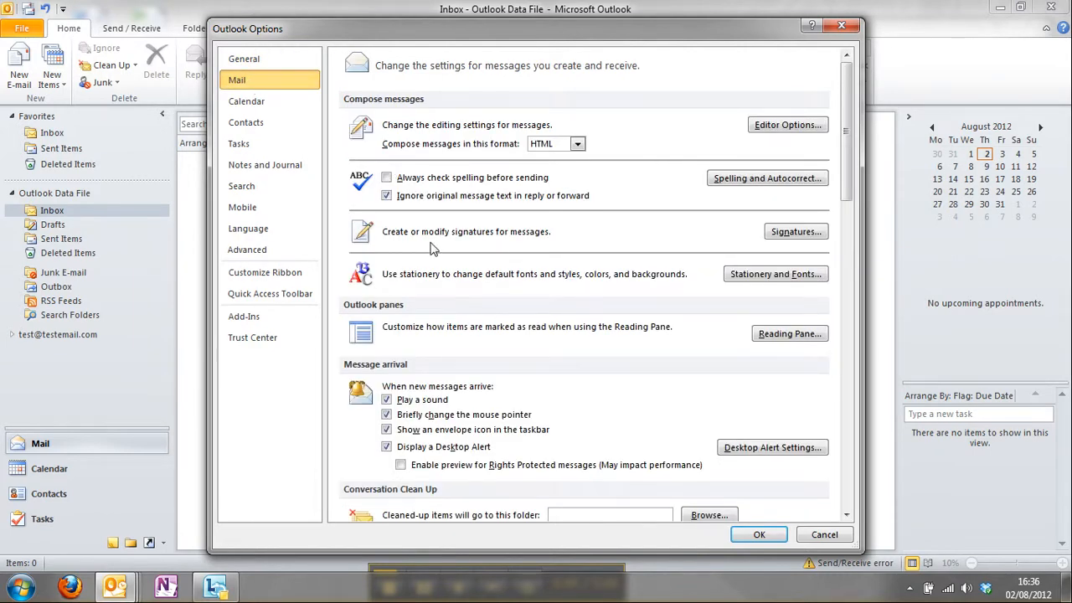
{"action": "left_click", "coordinate": [785, 235]}
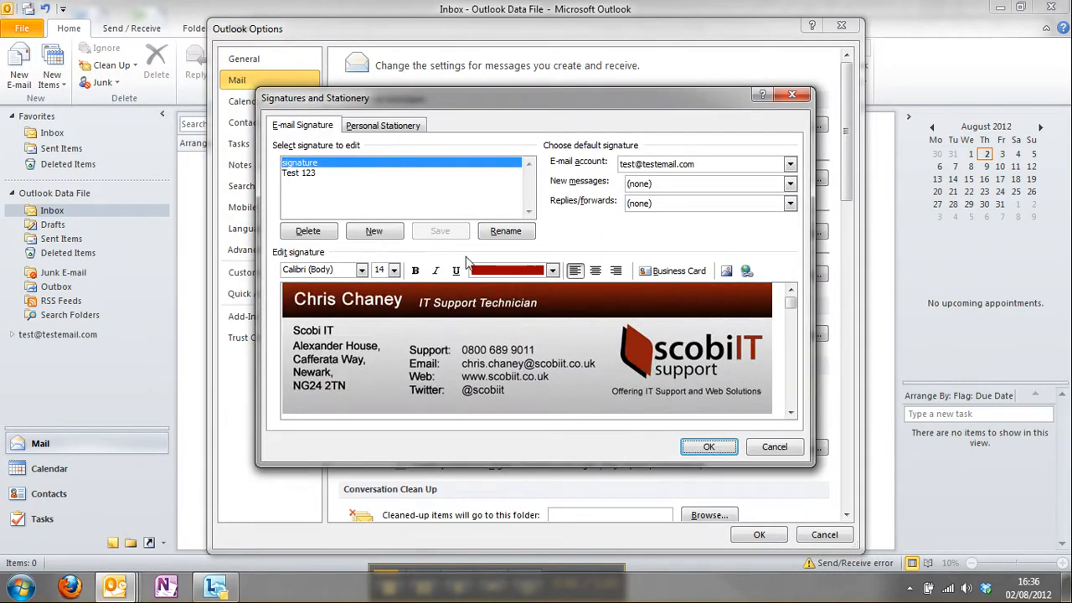
{"action": "left_click", "coordinate": [321, 174]}
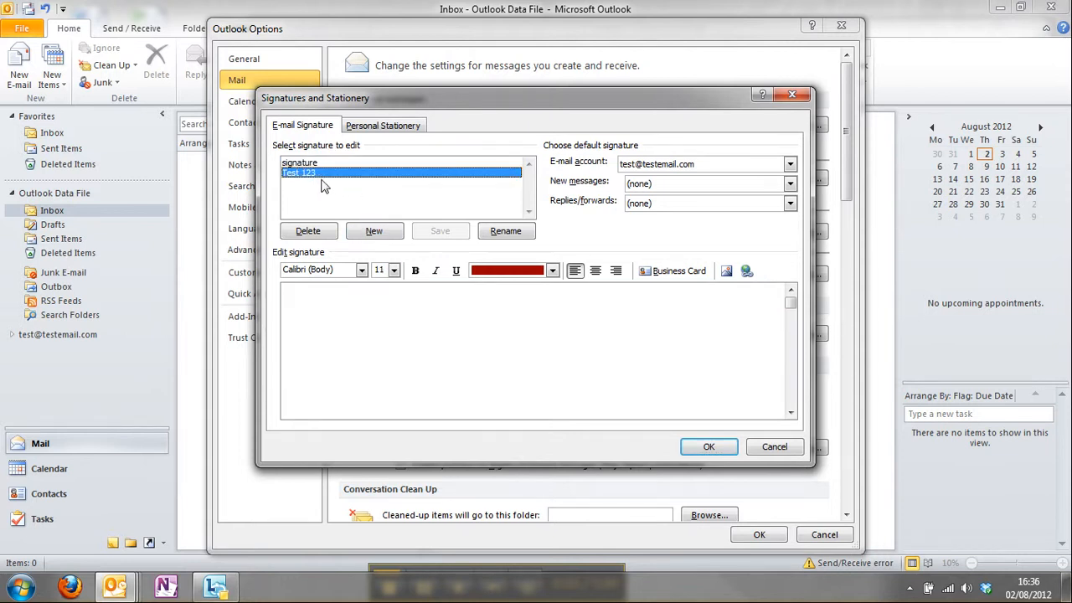
{"action": "left_click", "coordinate": [407, 350]}
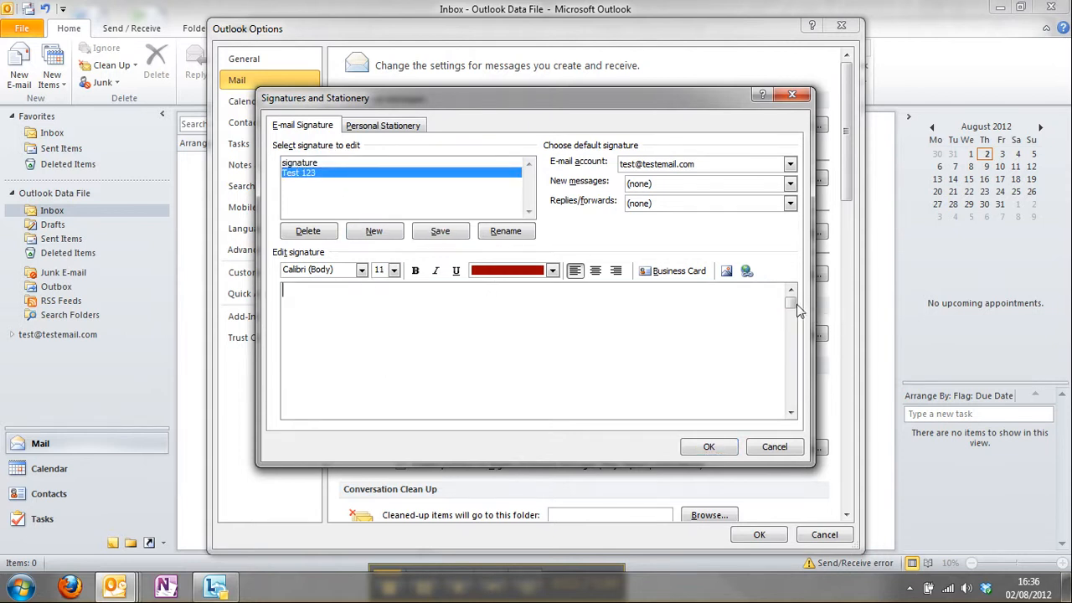
- Create a new e-mail signature named "test"
{"action": "left_click", "coordinate": [377, 234]}
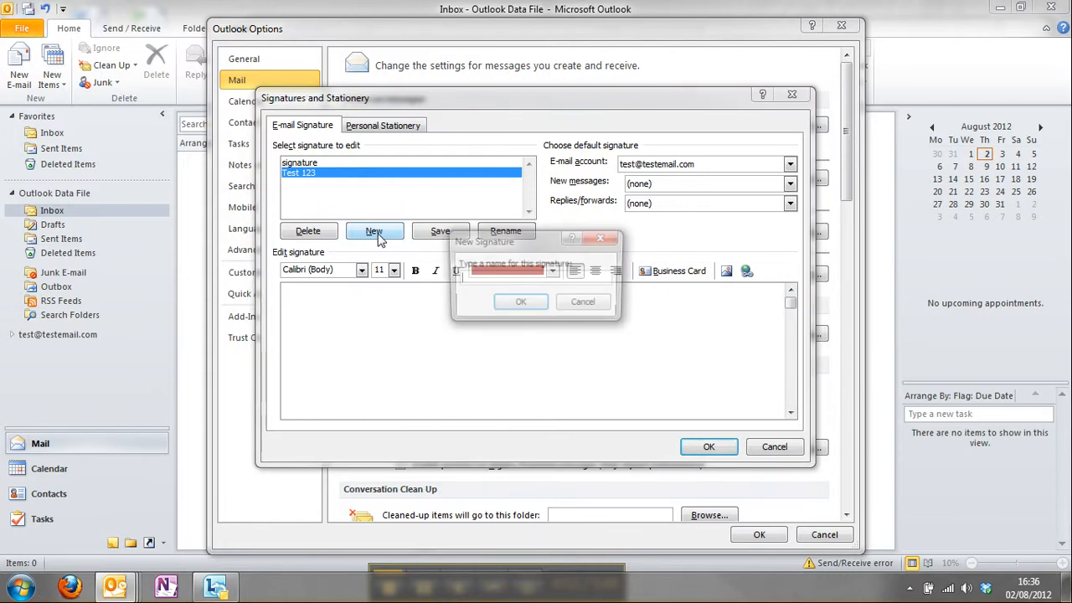
{"action": "type", "text": "te"}
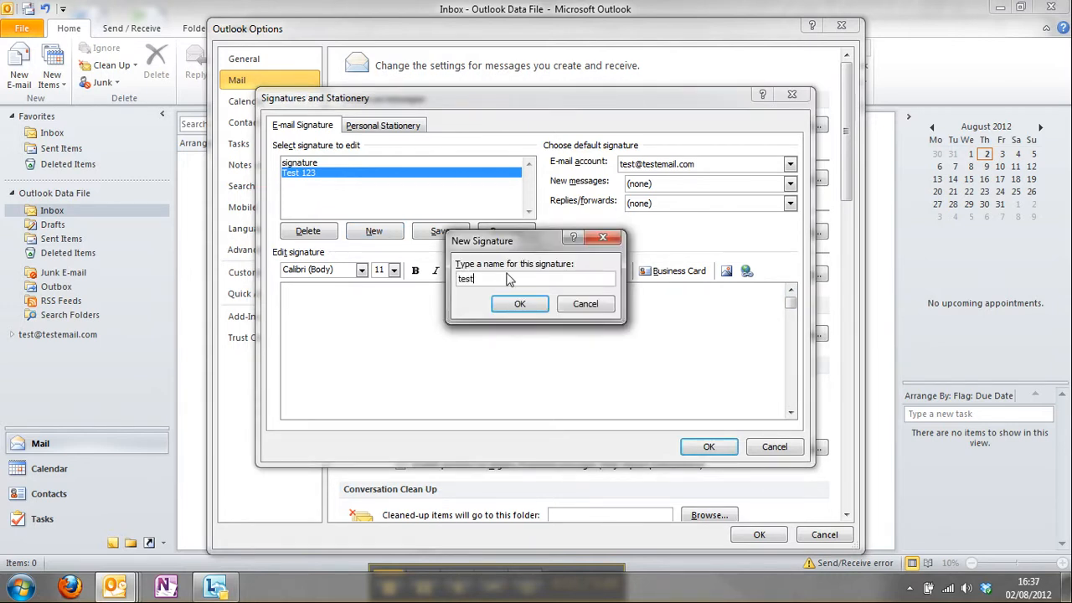
{"action": "type", "text": "st"}
{"action": "left_click", "coordinate": [520, 303]}
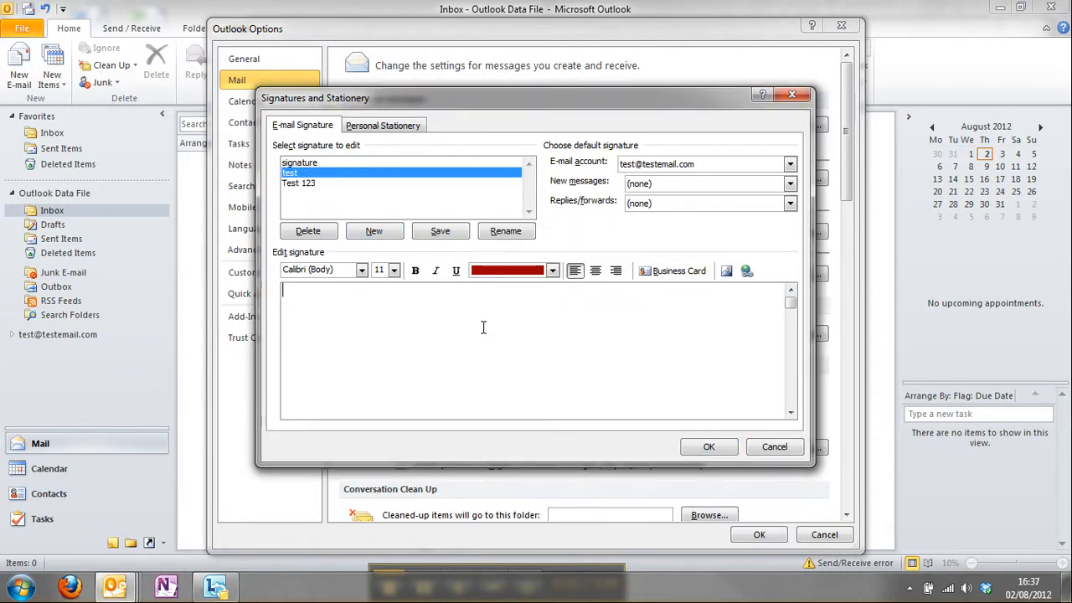
- Enter the signature text: "Regards,", a "From" line with the sender's first name, and "Have a nice day!", separated by blank lines
{"action": "type", "text": "Regards,"}
{"action": "key", "text": "Return"}
{"action": "key", "text": "Return"}
{"action": "type", "text": "From Chris  "}
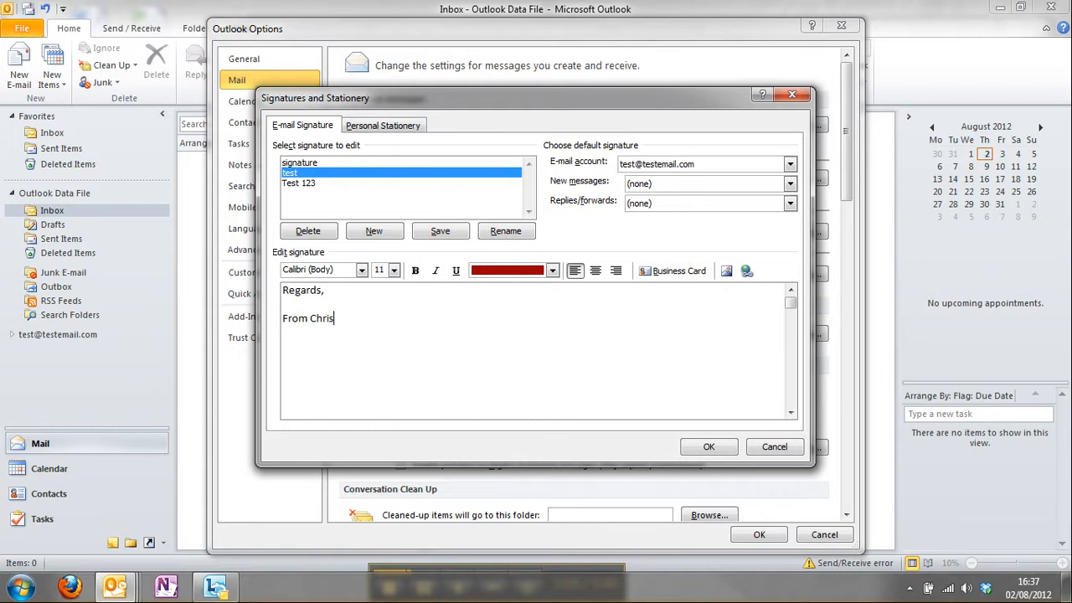
{"action": "type", "text": "Have a nice day!"}
- Format the "Have a nice day!" line of the signature as size 12, bold and red
{"action": "left_click_drag", "start_coordinate": [361, 346], "coordinate": [273, 355]}
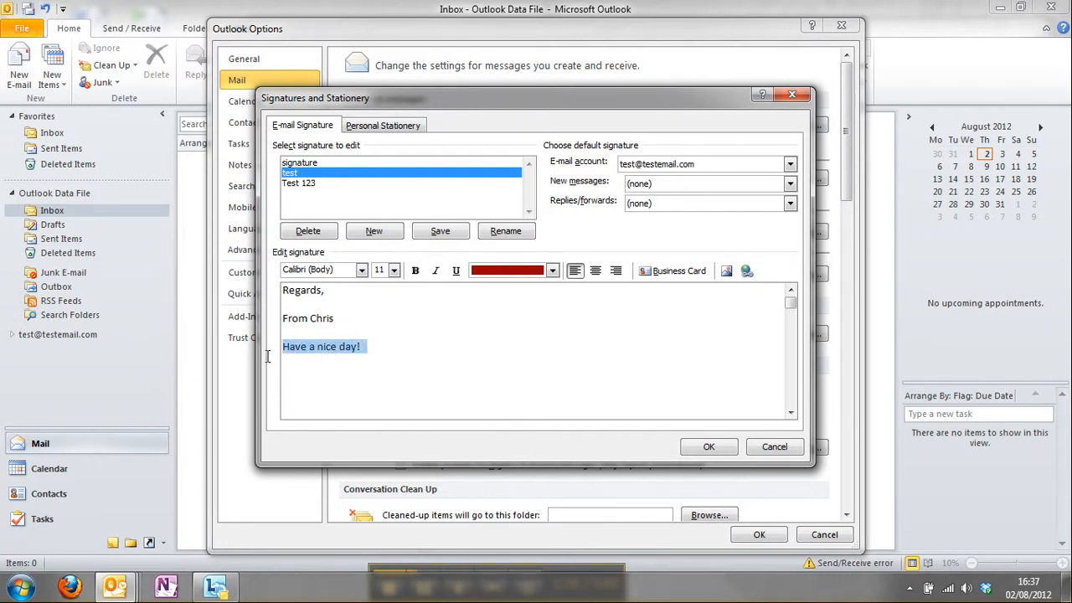
{"action": "left_click", "coordinate": [393, 270]}
{"action": "left_click", "coordinate": [379, 326]}
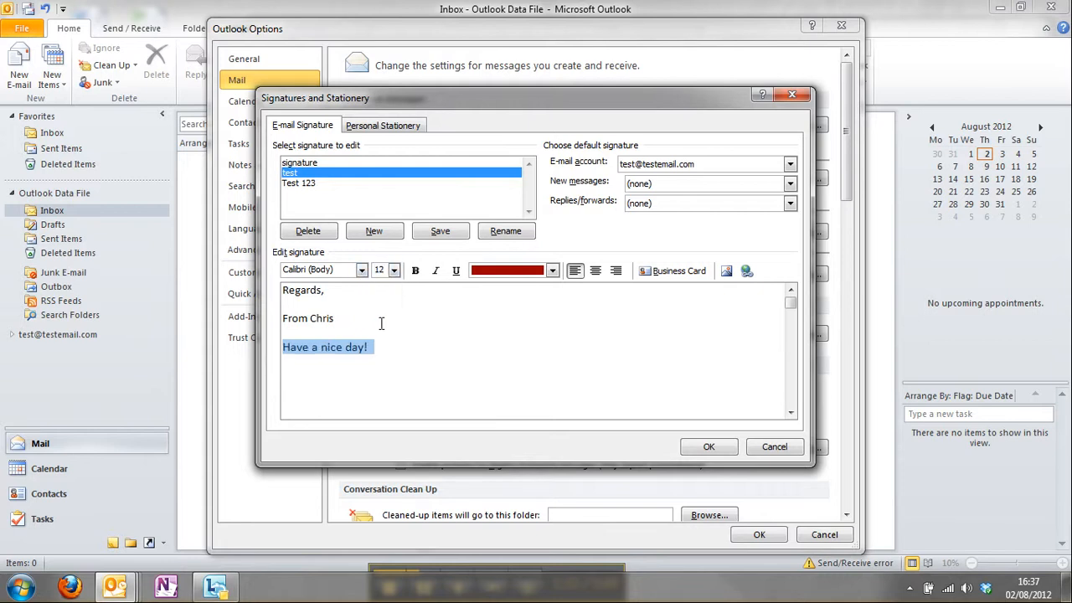
{"action": "left_click", "coordinate": [415, 271]}
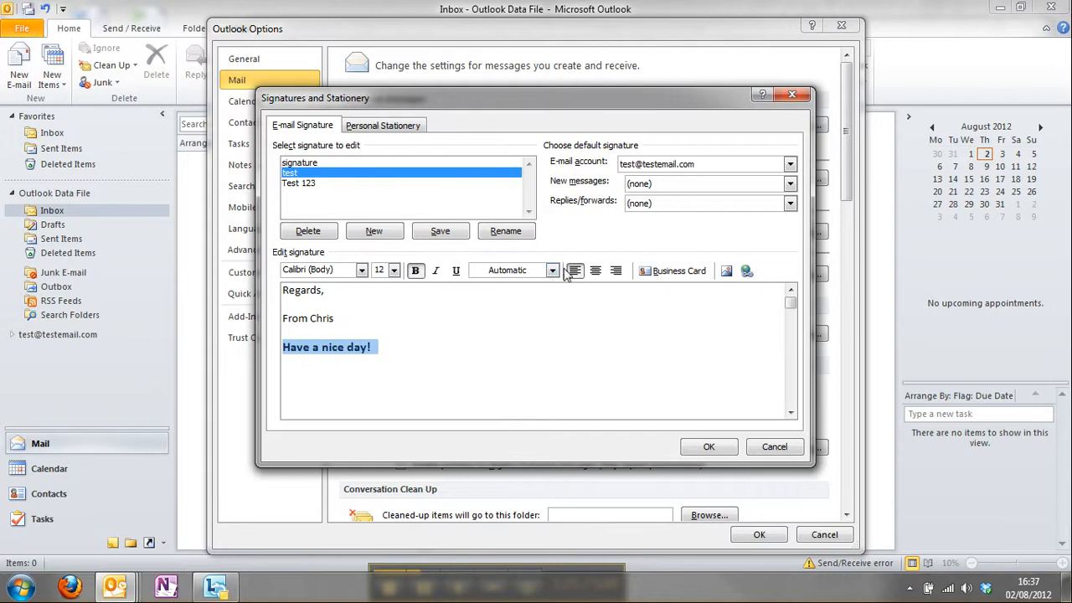
{"action": "left_click", "coordinate": [553, 270]}
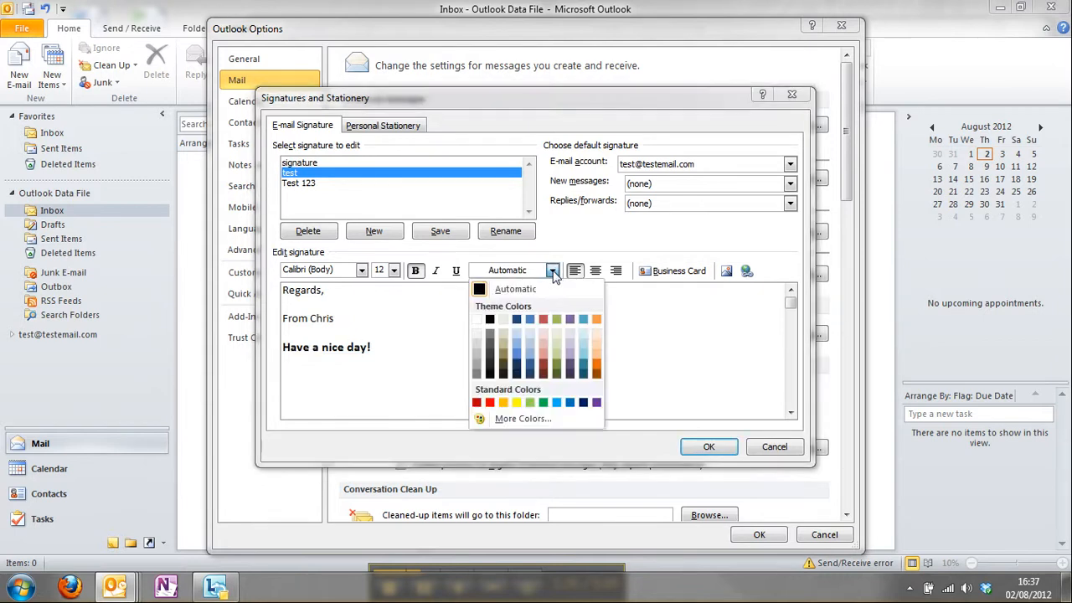
{"action": "left_click", "coordinate": [490, 402]}
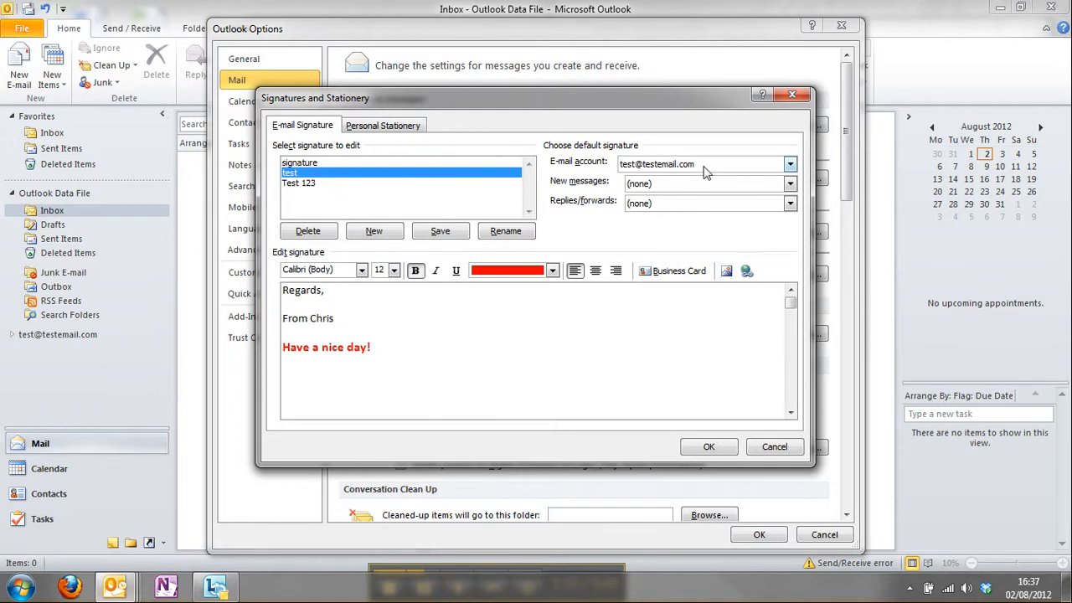
- Set "test" as the default signature for new messages and save the signature settings and Outlook options
{"action": "left_click", "coordinate": [706, 448]}
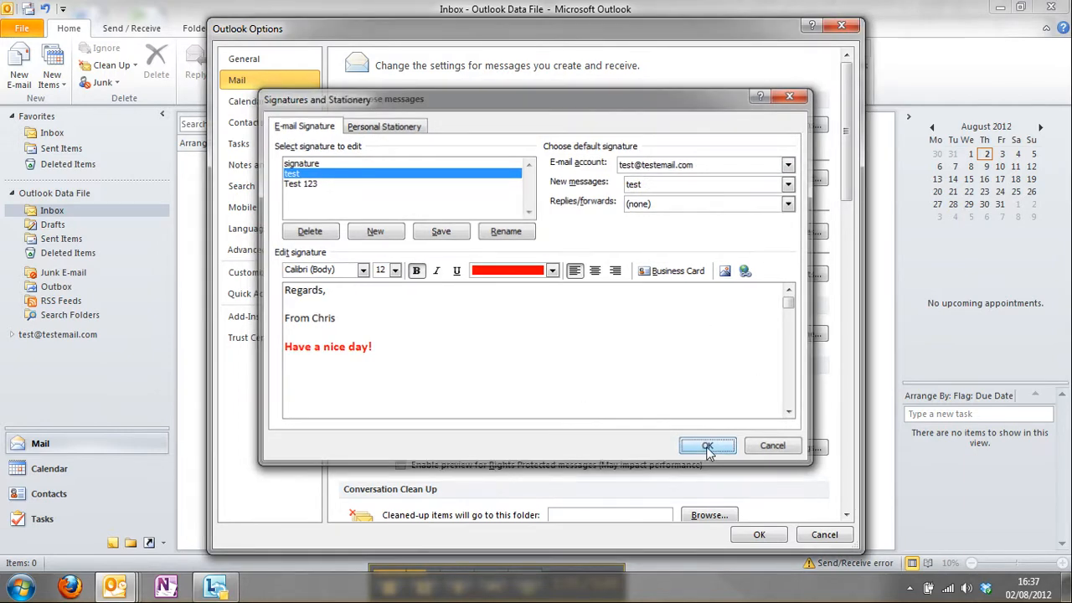
{"action": "left_click", "coordinate": [757, 534]}
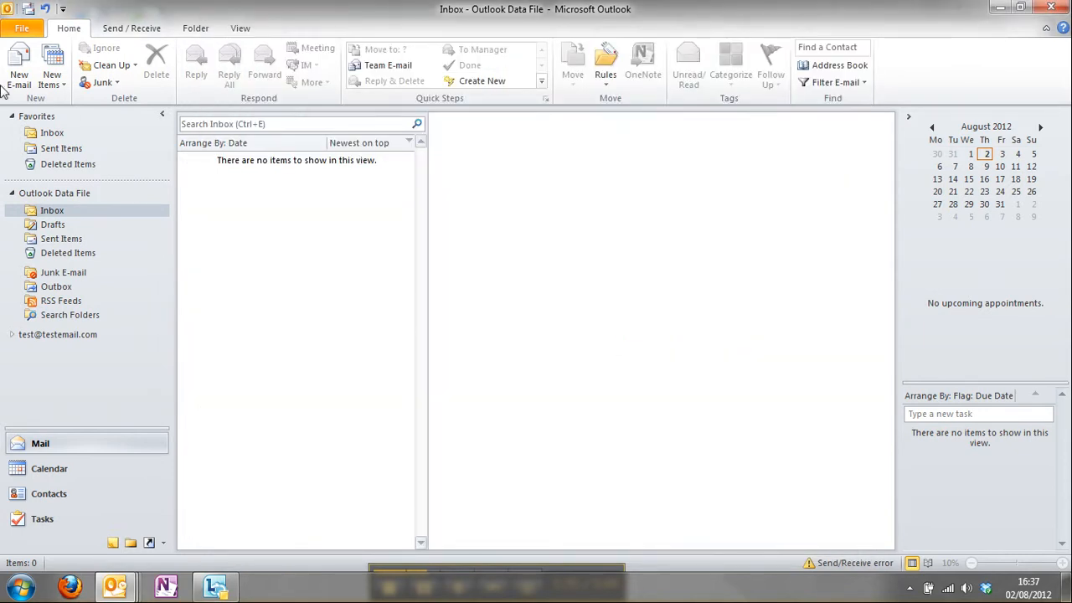
- Create a new e-mail message and apply the "test" signature to it
{"action": "left_click", "coordinate": [19, 66]}
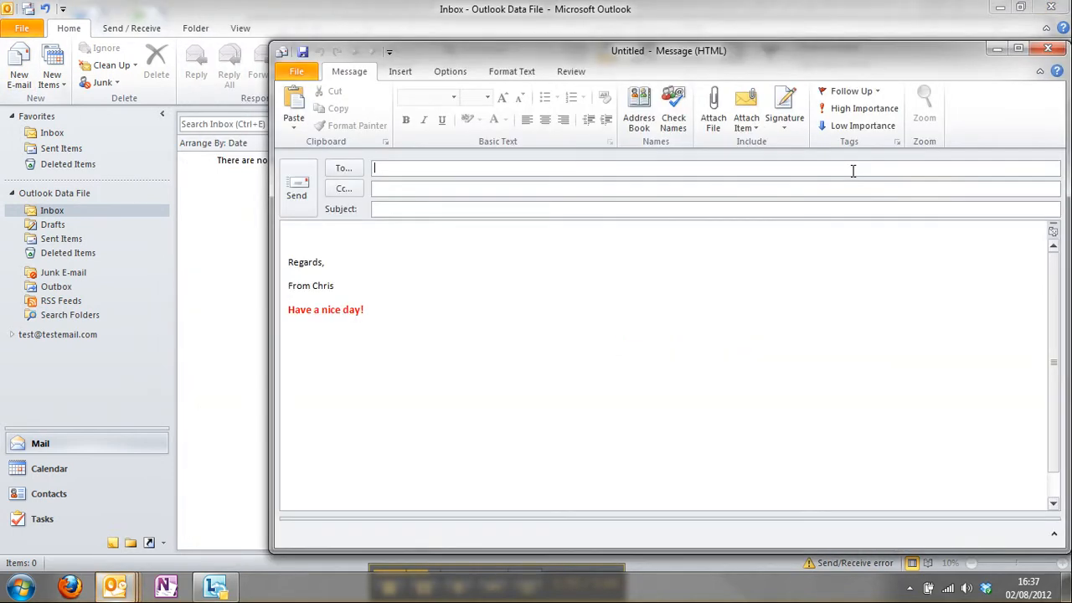
{"action": "left_click", "coordinate": [785, 121]}
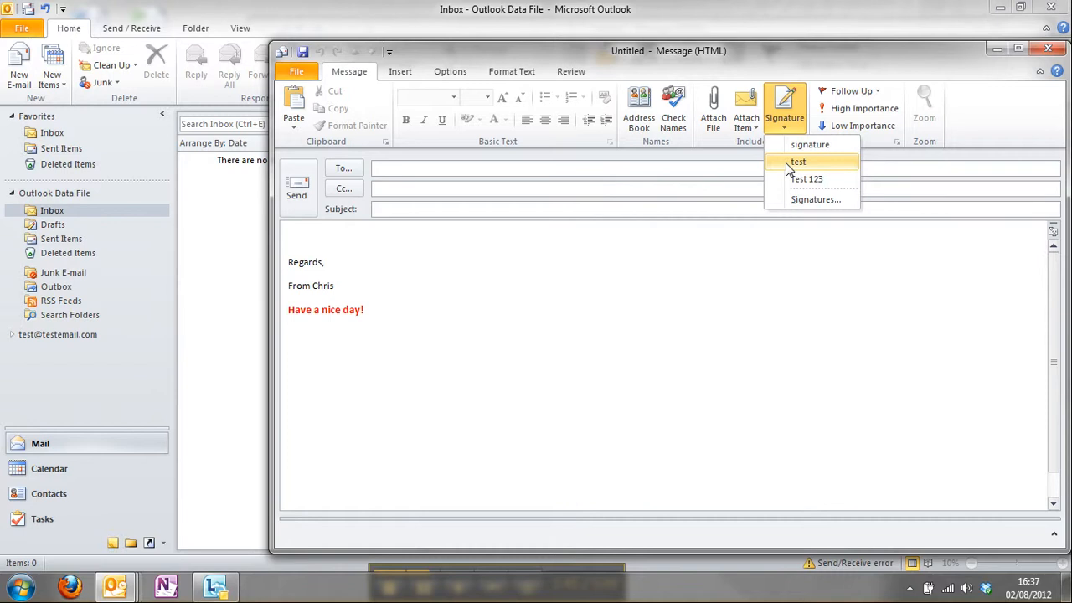
{"action": "left_click", "coordinate": [796, 162]}
{"action": "left_click", "coordinate": [371, 296]}
{"action": "left_click", "coordinate": [409, 326]}
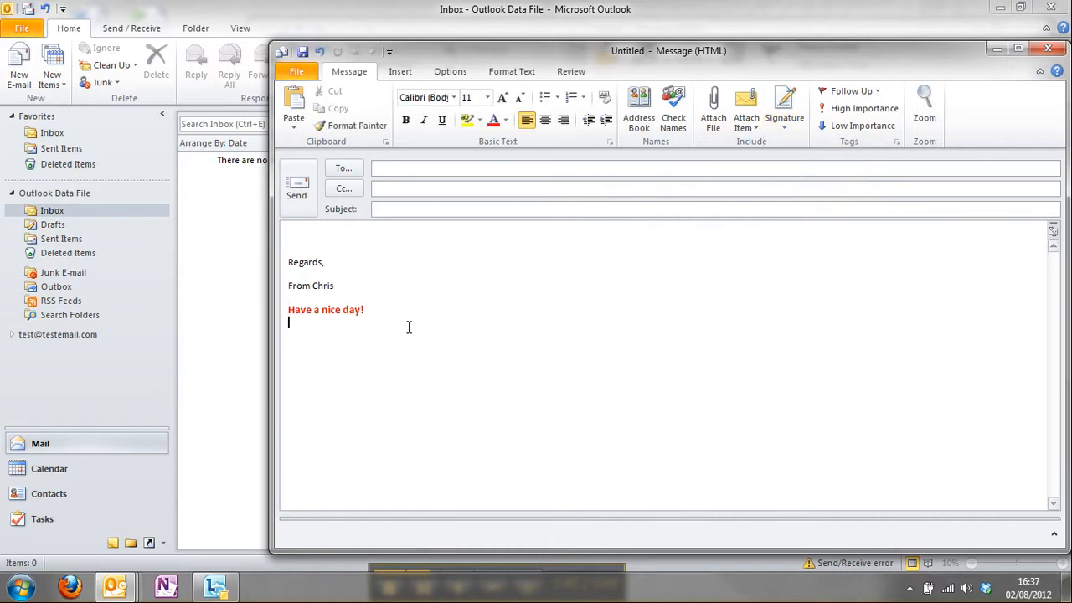
- Delete the whole signature text from the message body
{"action": "left_click_drag", "start_coordinate": [409, 326], "coordinate": [288, 256]}
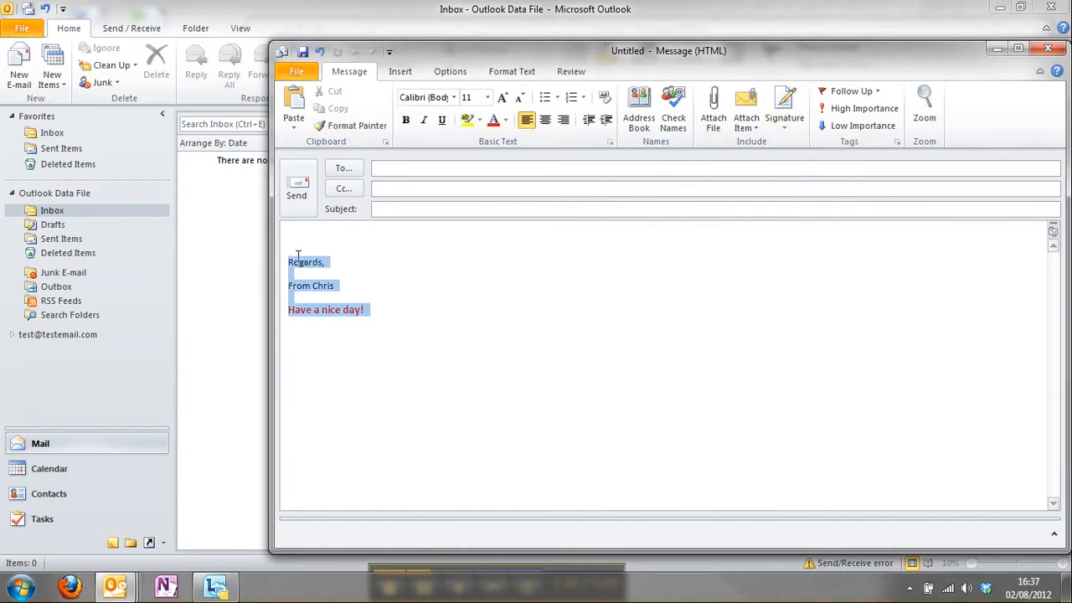
{"action": "left_click", "coordinate": [466, 311]}
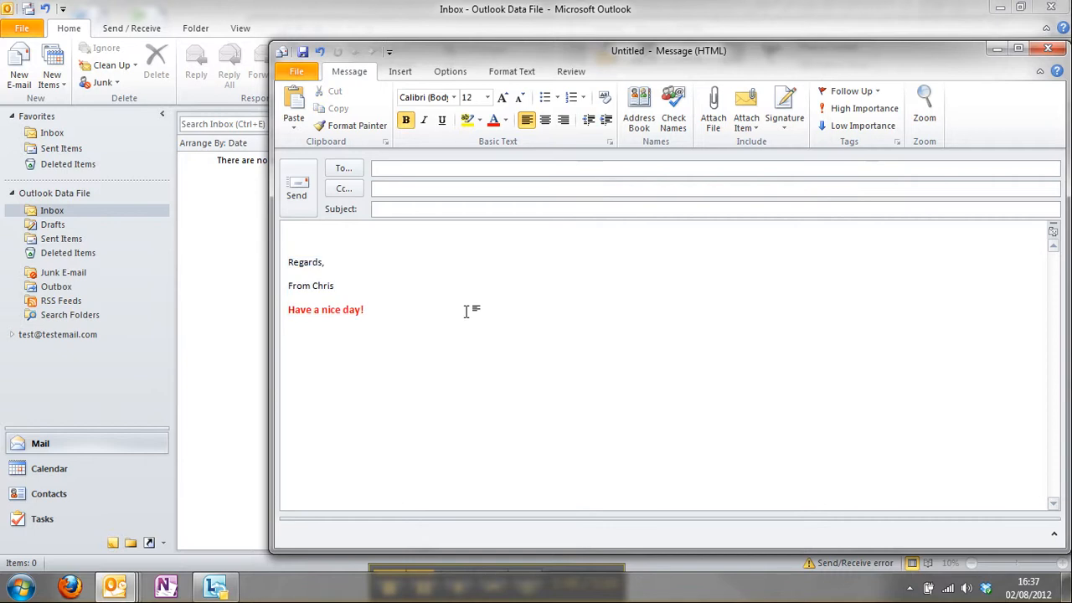
{"action": "key", "text": "BackSpace"}
{"action": "key", "text": "BackSpace"}
{"action": "key", "text": "BackSpace"}
{"action": "key", "text": "BackSpace"}
{"action": "key", "text": "BackSpace"}
{"action": "key", "text": "BackSpace"}
{"action": "key", "text": "BackSpace"}
{"action": "key", "text": "BackSpace"}
{"action": "key", "text": "BackSpace"}
{"action": "key", "text": "BackSpace"}
{"action": "key", "text": "BackSpace"}
{"action": "key", "text": "BackSpace"}
{"action": "key", "text": "BackSpace"}
{"action": "key", "text": "BackSpace"}
{"action": "key", "text": "BackSpace"}
{"action": "key", "text": "BackSpace"}
{"action": "key", "text": "BackSpace"}
{"action": "key", "text": "BackSpace"}
{"action": "key", "text": "BackSpace"}
{"action": "key", "text": "BackSpace"}
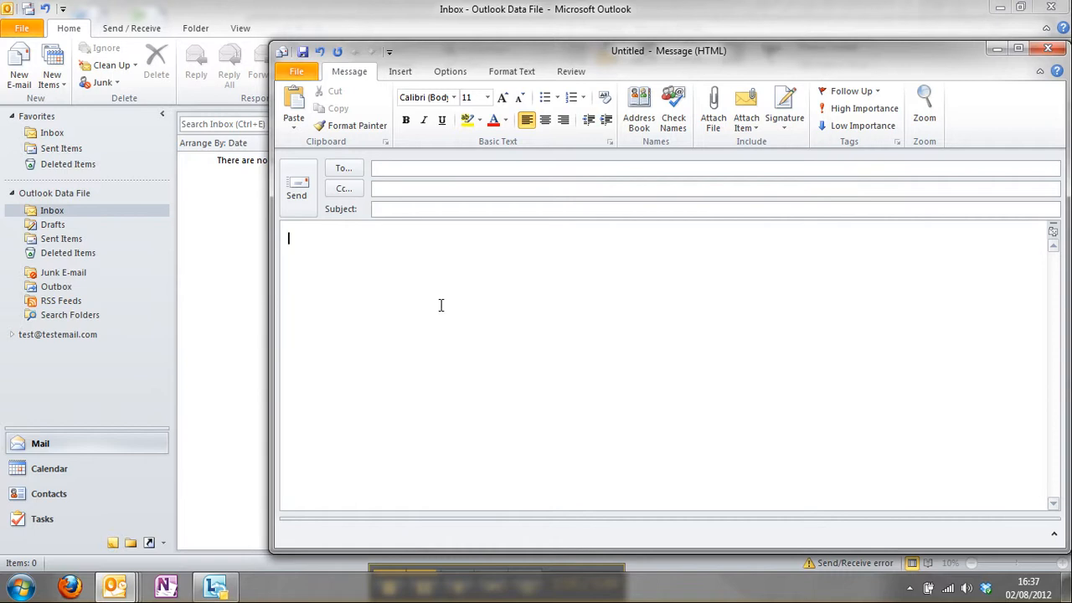
- Write the message body with the lines "Hello,", "Body of email", "Regards,", "The Caped Crusader" and "Have a Nice Day!"
{"action": "type", "text": "H"}
{"action": "type", "text": "dy"}
{"action": "type", "text": " of email"}
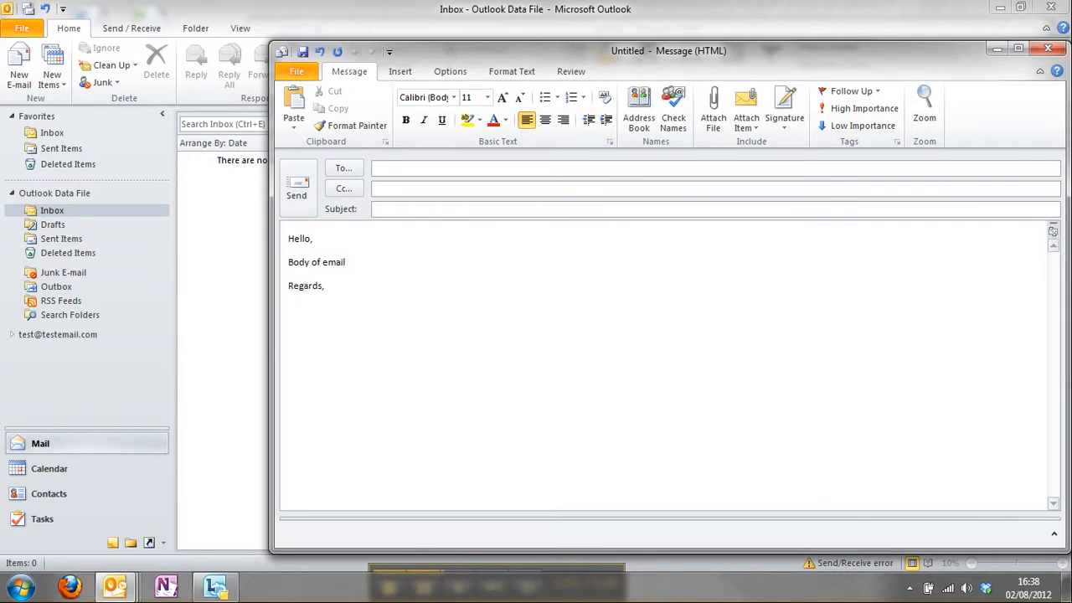
{"action": "type", "text": "he"}
{"action": "type", "text": "ave a"}
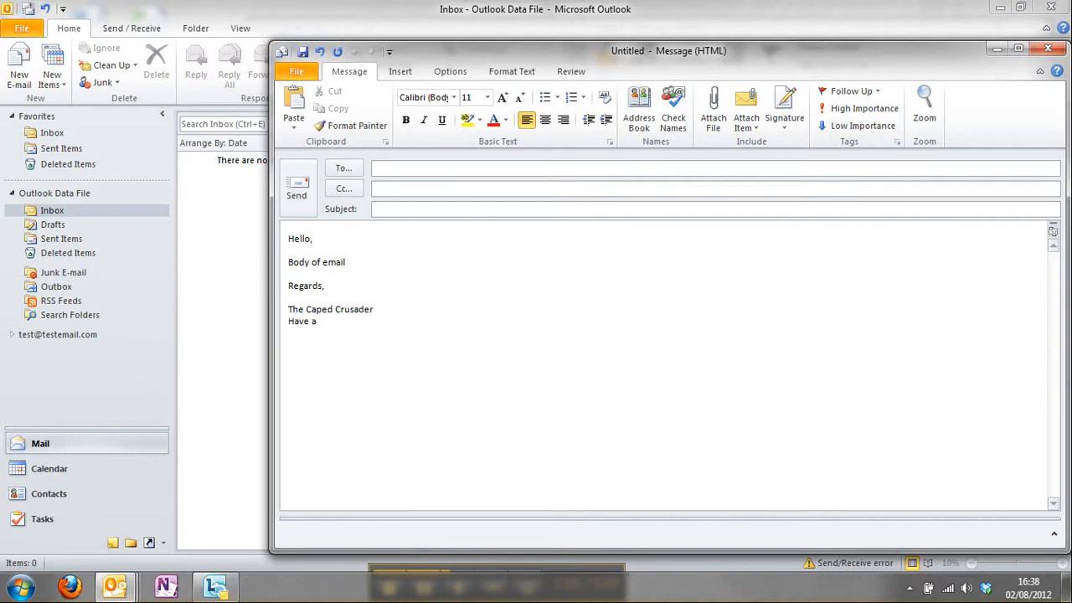
{"action": "type", "text": " Nice Day!"}
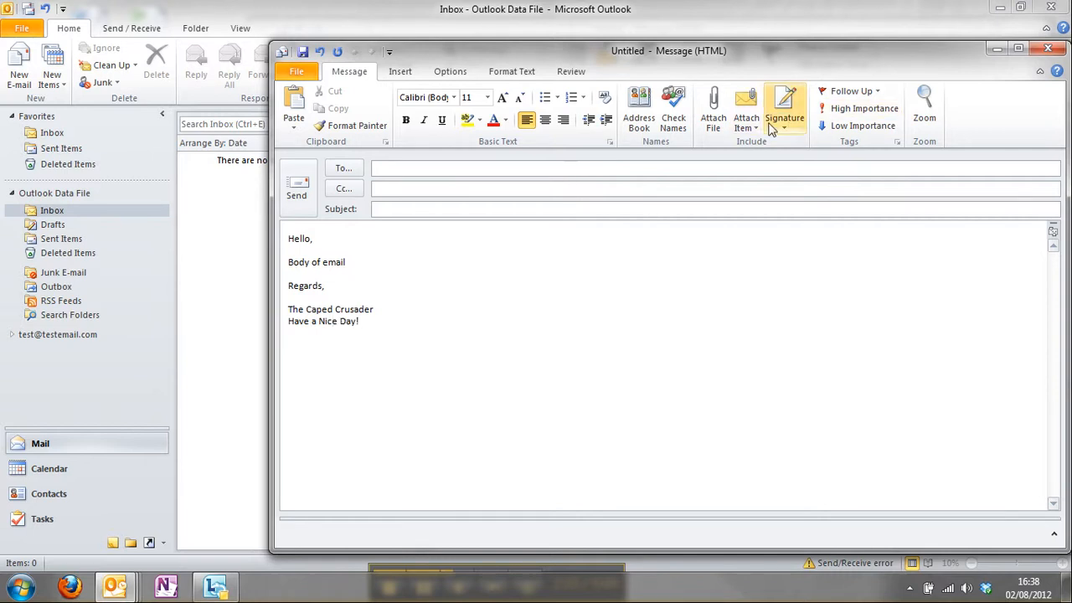
- Insert the picture smiley_face-1612 from the Desktop below the "Have a Nice Day!" line of the message
{"action": "left_click", "coordinate": [396, 75]}
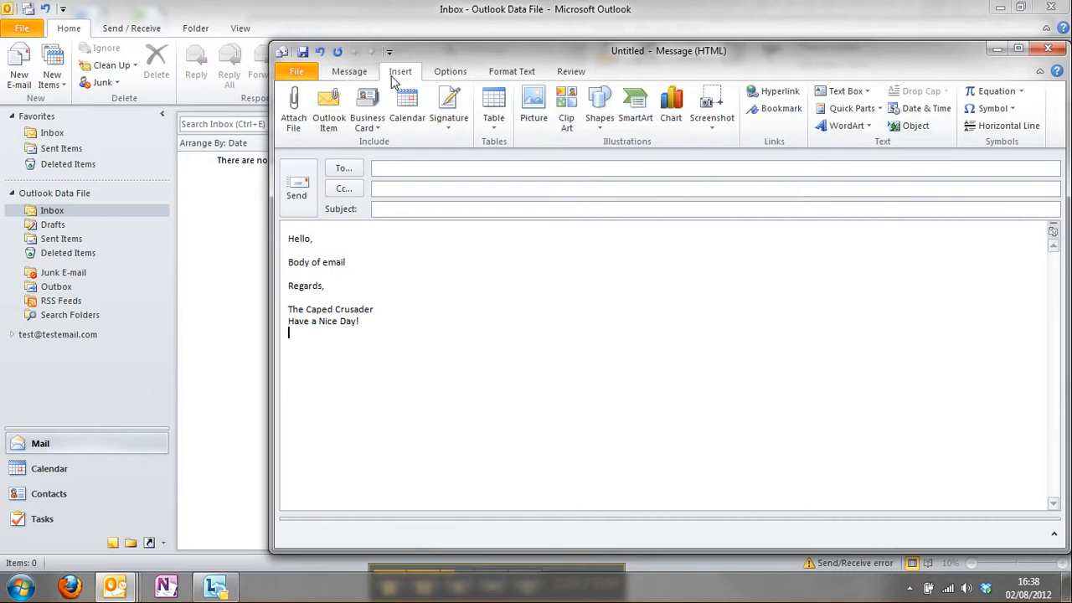
{"action": "left_click", "coordinate": [542, 117]}
{"action": "left_click", "coordinate": [546, 214]}
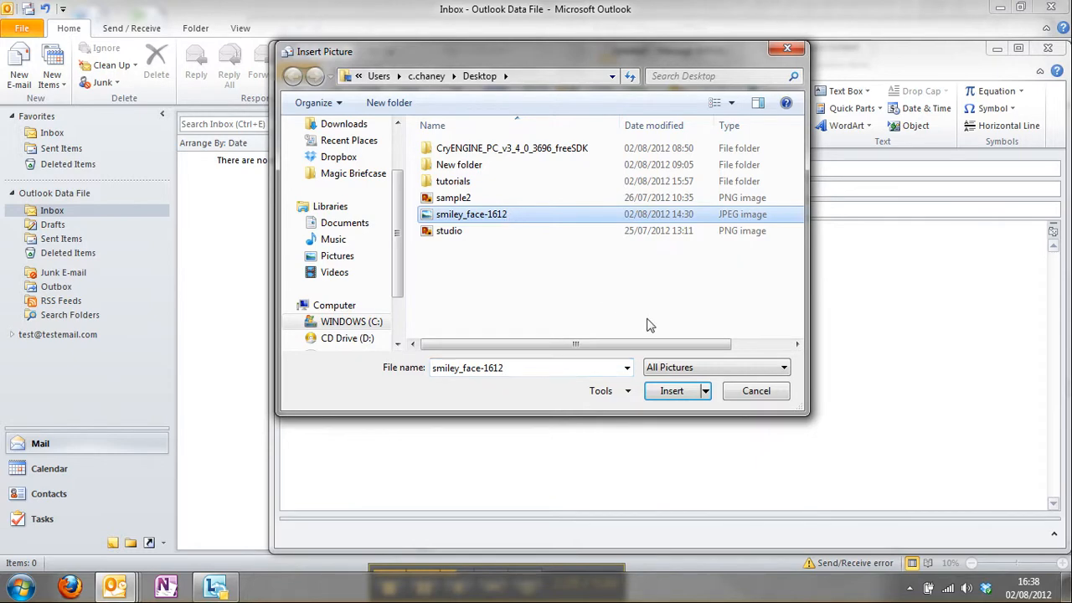
{"action": "left_click", "coordinate": [667, 391]}
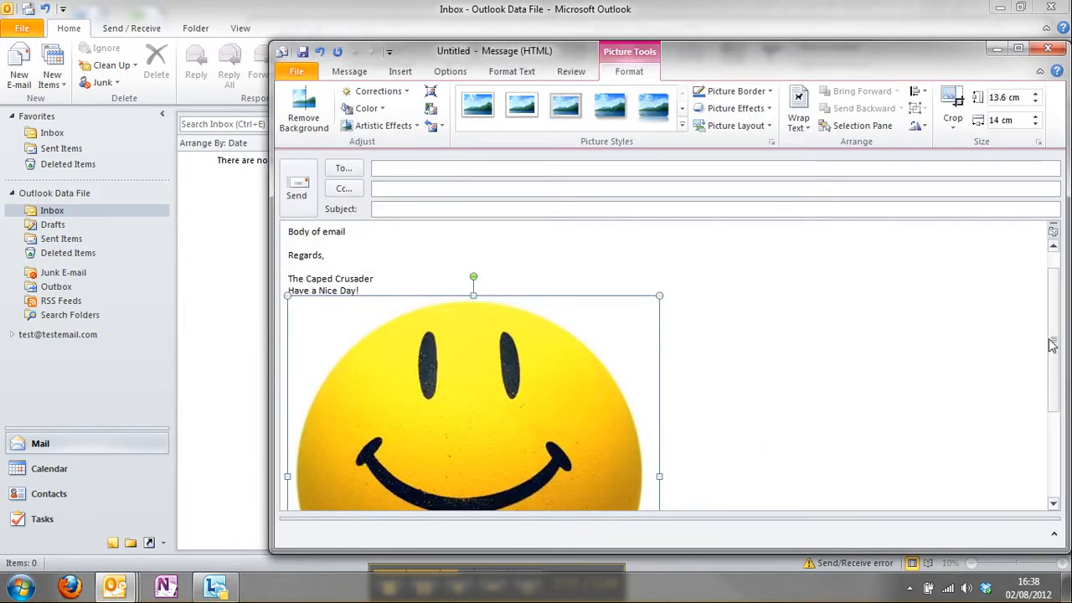
- Shrink the smiley picture proportionally to about 3.73 cm high and 3.84 cm wide
{"action": "scroll", "coordinate": [624, 423], "scroll_direction": "down", "scroll_amount": 5}
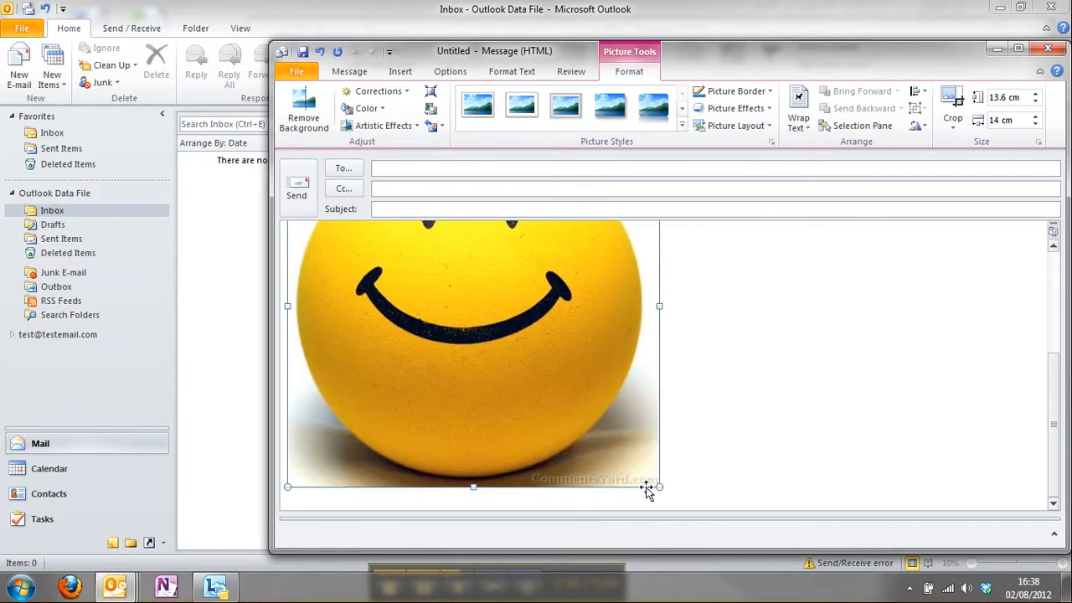
{"action": "left_click_drag", "start_coordinate": [659, 486], "coordinate": [361, 246]}
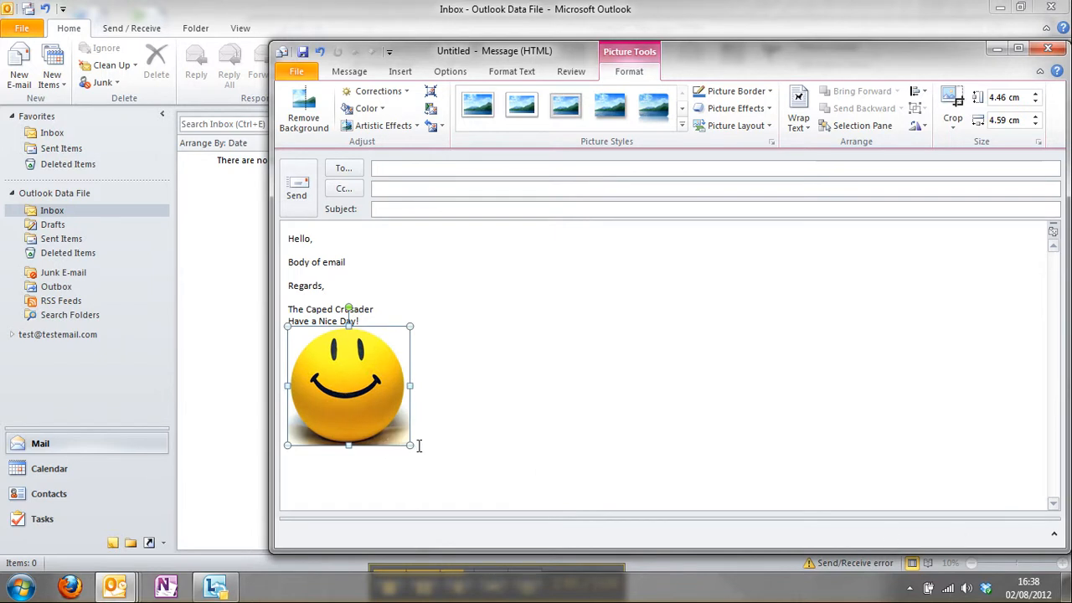
{"action": "left_click_drag", "start_coordinate": [409, 444], "coordinate": [275, 240]}
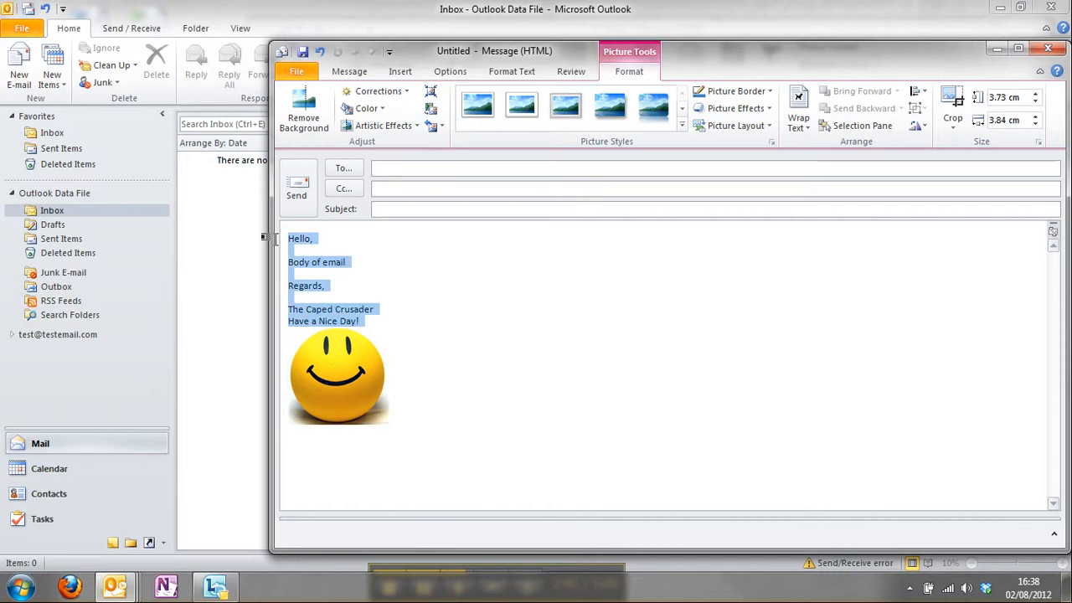
- Centre the entire message body, including the text lines and the smiley picture
{"action": "left_click", "coordinate": [461, 307]}
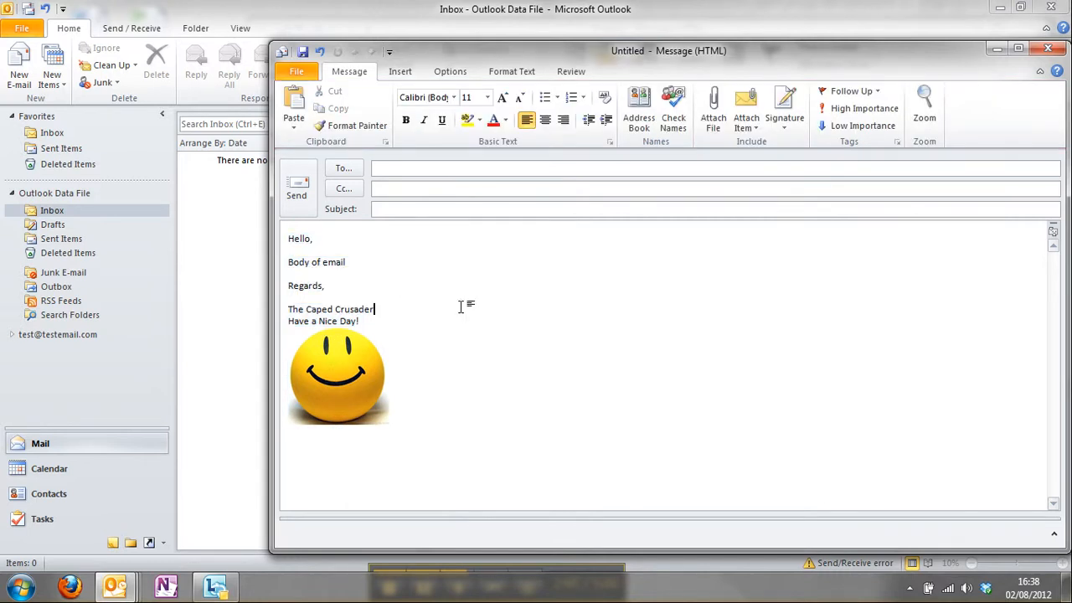
{"action": "key", "text": "ctrl+a"}
{"action": "left_click", "coordinate": [545, 120]}
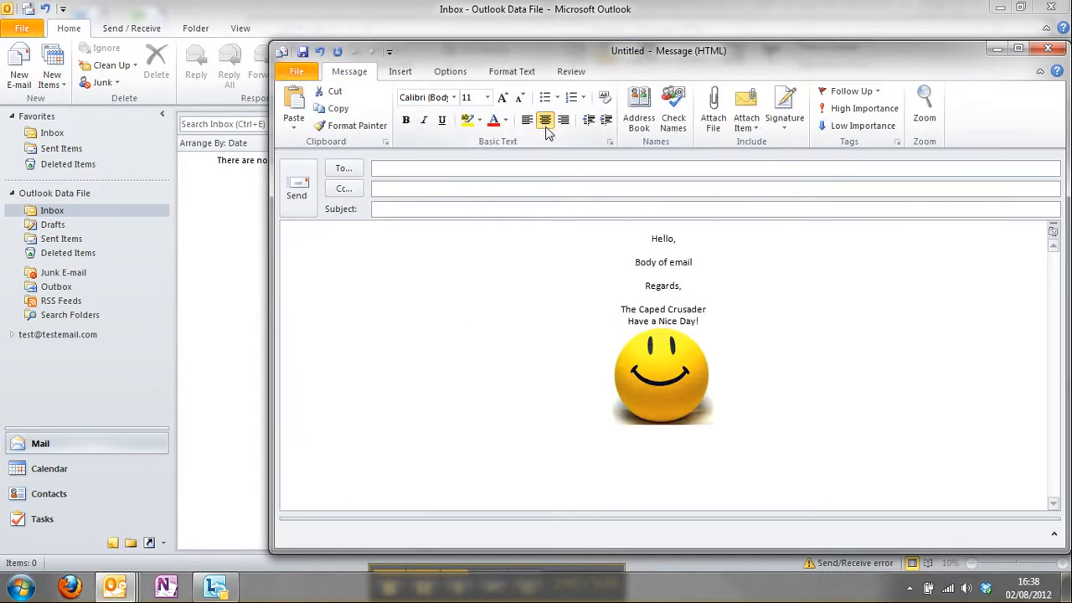
- Copy the sign-off from "Regards," through the smiley picture and close the message without saving it
{"action": "left_click", "coordinate": [491, 286]}
{"action": "left_click", "coordinate": [670, 376]}
{"action": "left_click_drag", "start_coordinate": [614, 267], "coordinate": [651, 333]}
{"action": "left_click", "coordinate": [618, 264]}
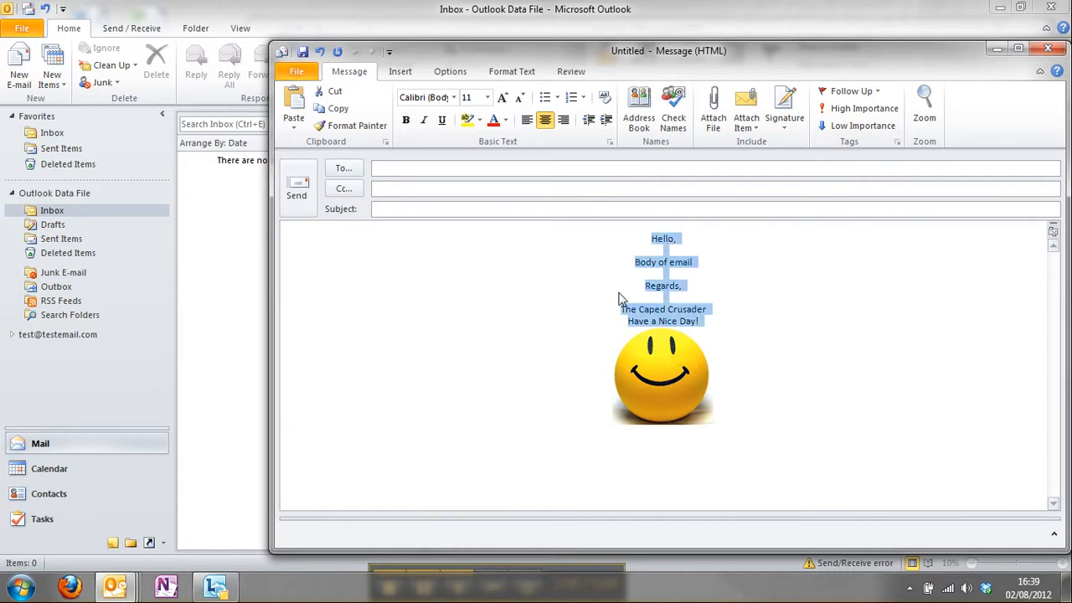
{"action": "left_click_drag", "start_coordinate": [624, 287], "coordinate": [706, 445]}
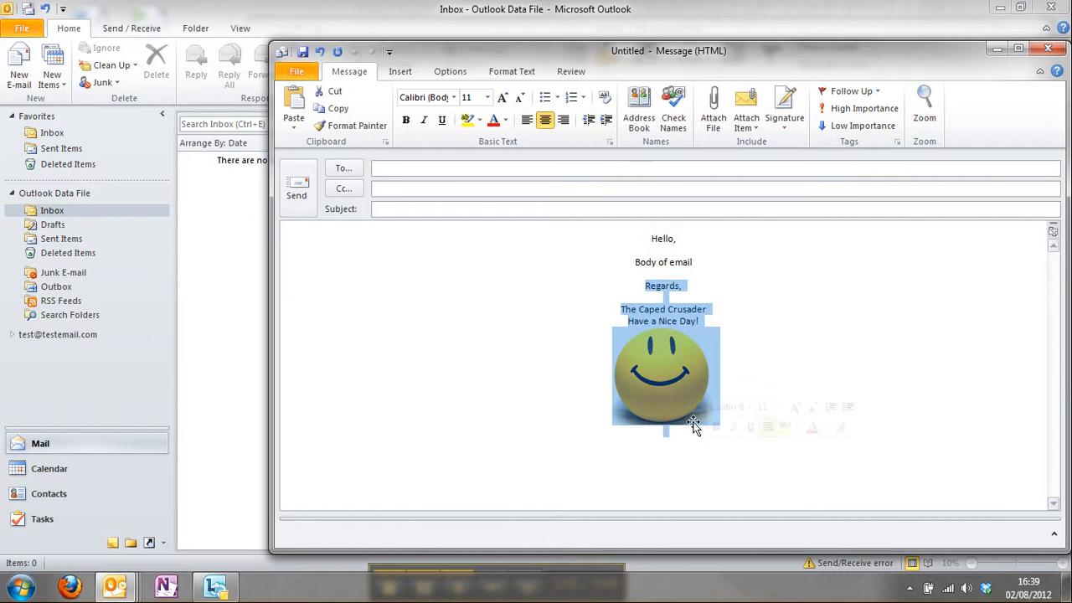
{"action": "left_click", "coordinate": [682, 379]}
{"action": "right_click", "coordinate": [680, 387]}
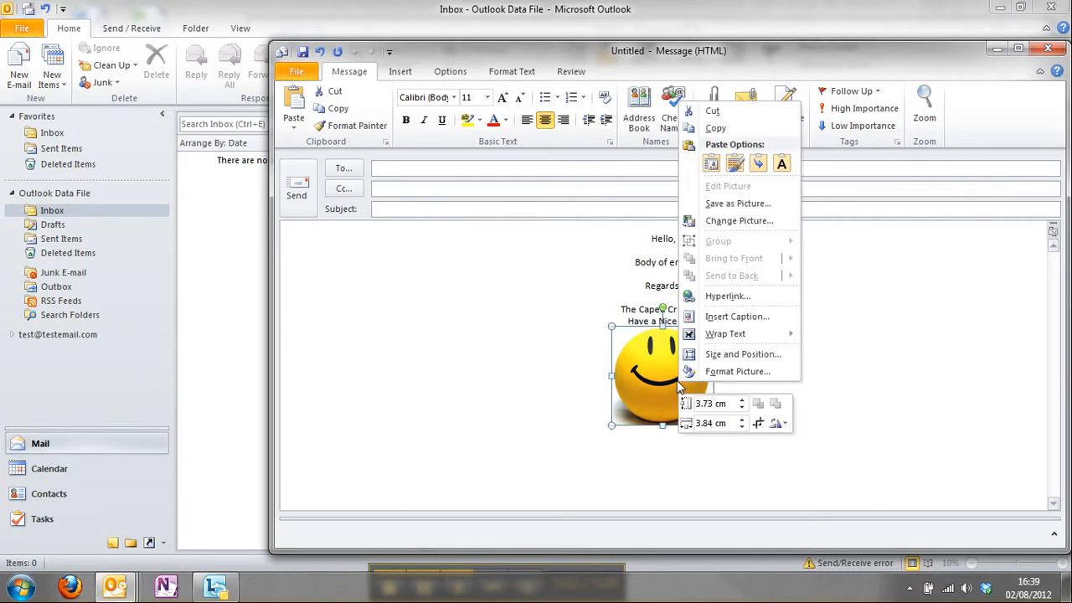
{"action": "left_click", "coordinate": [632, 290]}
{"action": "left_click_drag", "start_coordinate": [620, 287], "coordinate": [715, 440]}
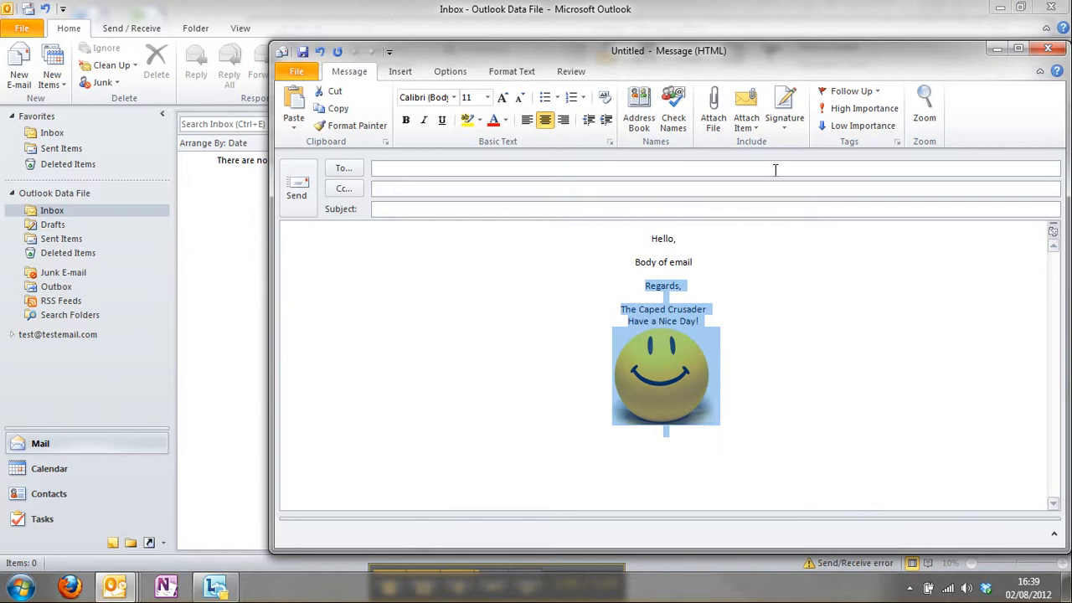
{"action": "left_click", "coordinate": [1049, 49]}
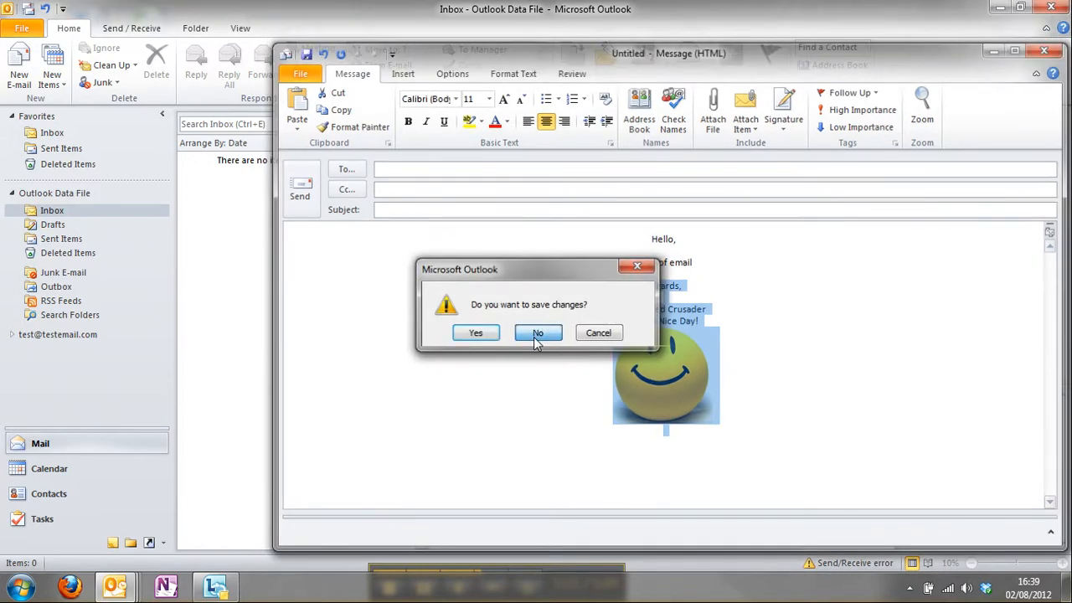
{"action": "left_click", "coordinate": [537, 334]}
- Open the mail signature settings and paste the copied sign-off into the "Test 123" signature with its source formatting
{"action": "left_click", "coordinate": [17, 29]}
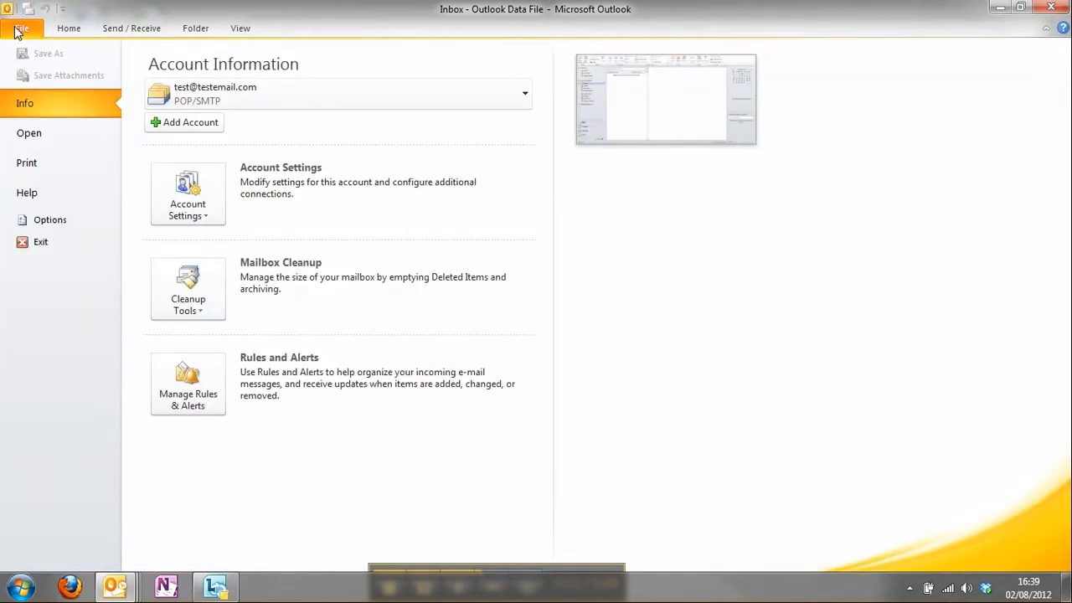
{"action": "left_click", "coordinate": [50, 220]}
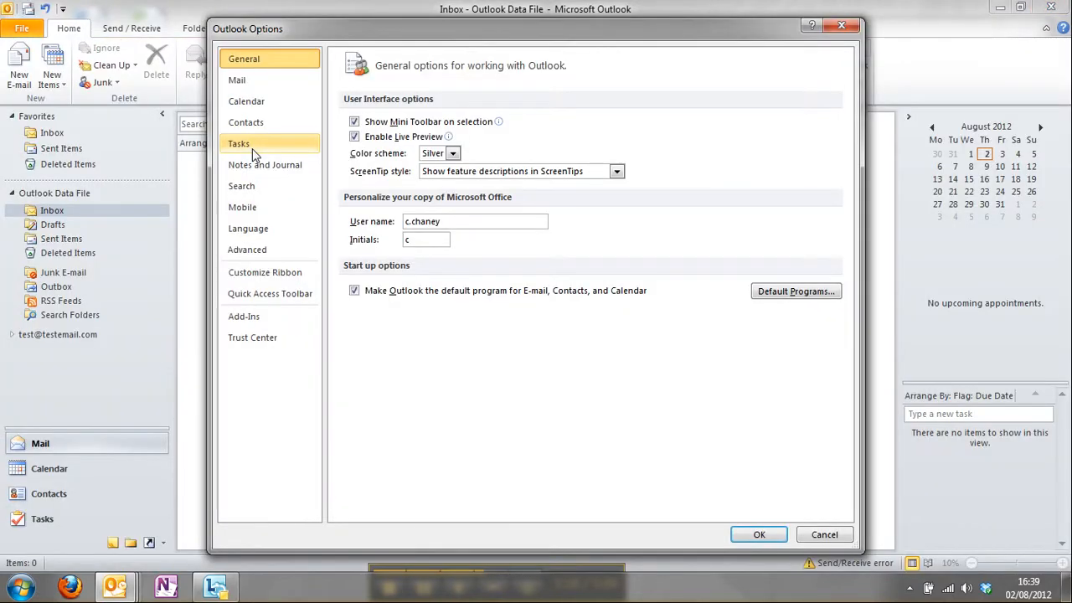
{"action": "left_click", "coordinate": [247, 82]}
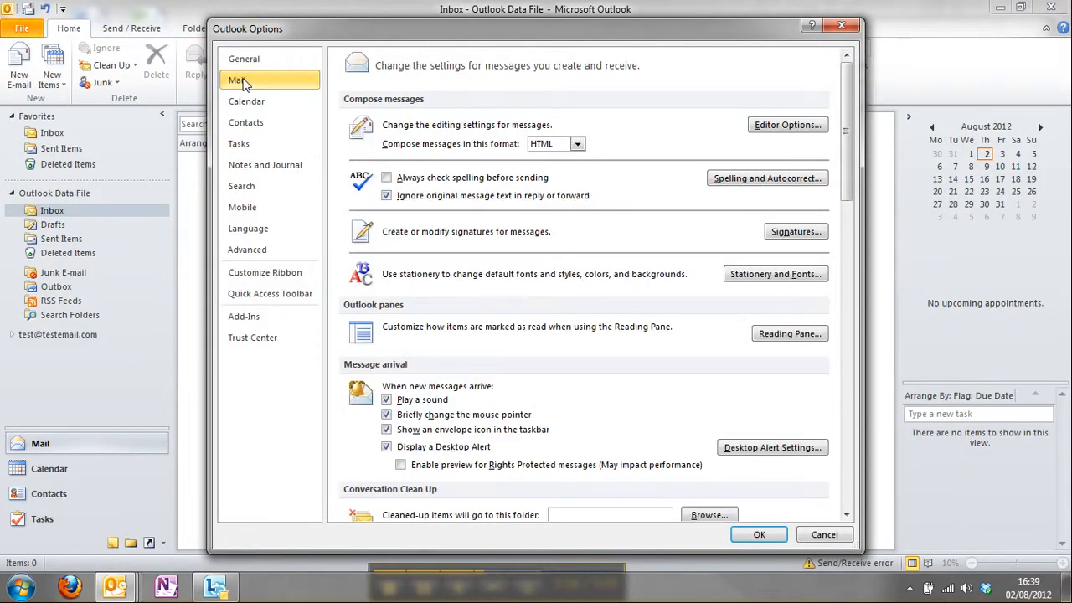
{"action": "left_click", "coordinate": [796, 235]}
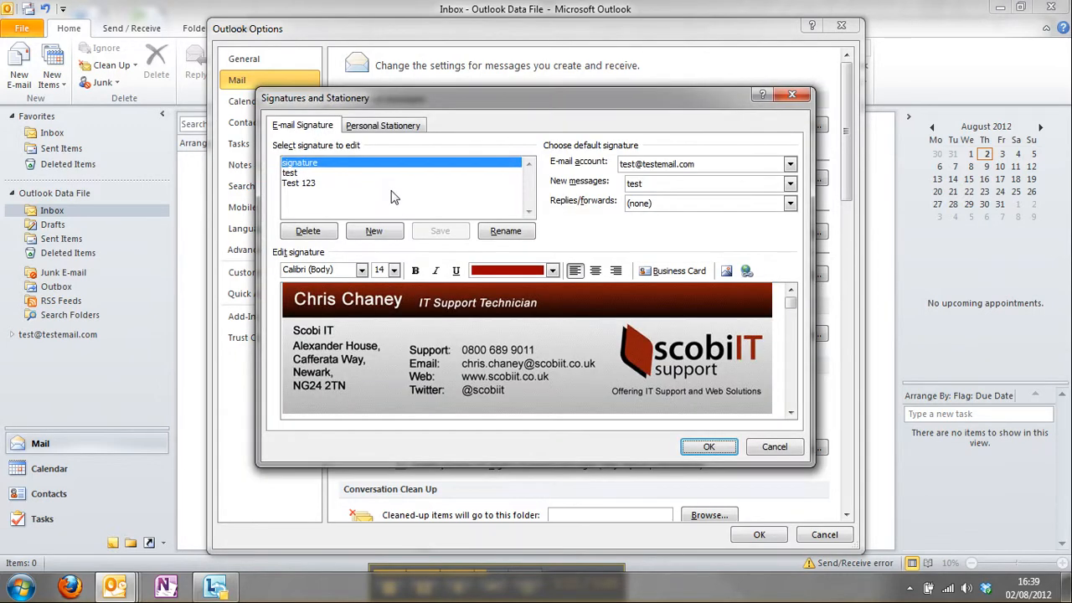
{"action": "left_click", "coordinate": [387, 183]}
{"action": "left_click", "coordinate": [323, 327]}
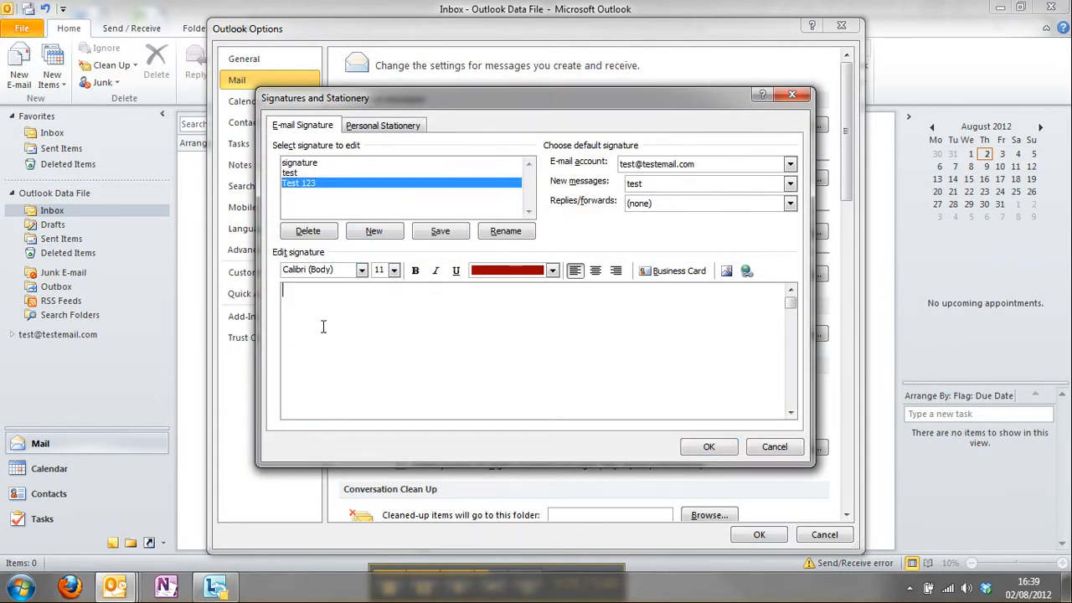
{"action": "right_click", "coordinate": [417, 325]}
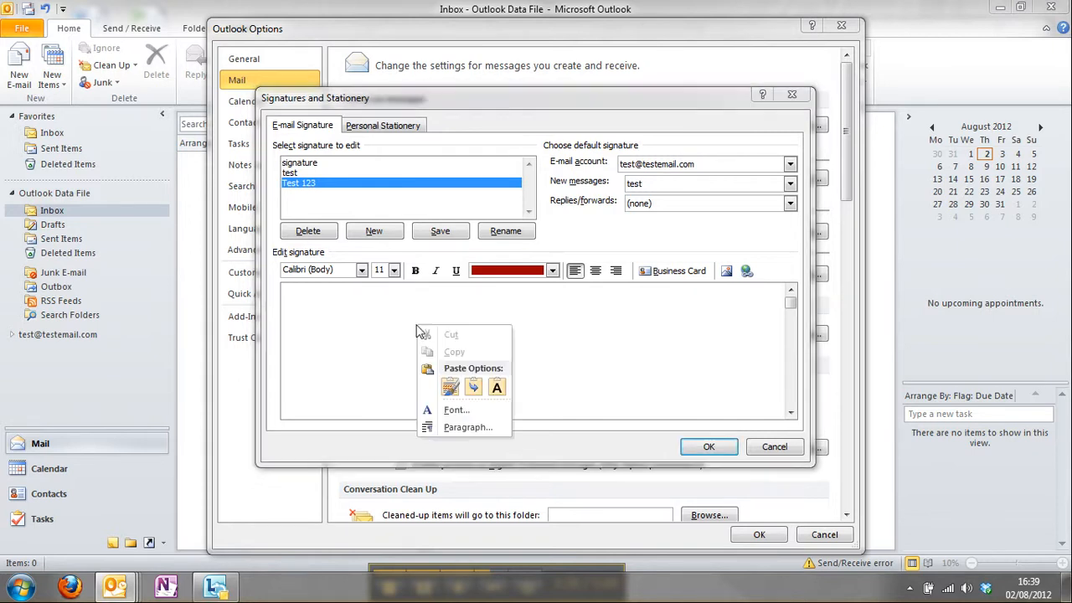
{"action": "left_click", "coordinate": [449, 387]}
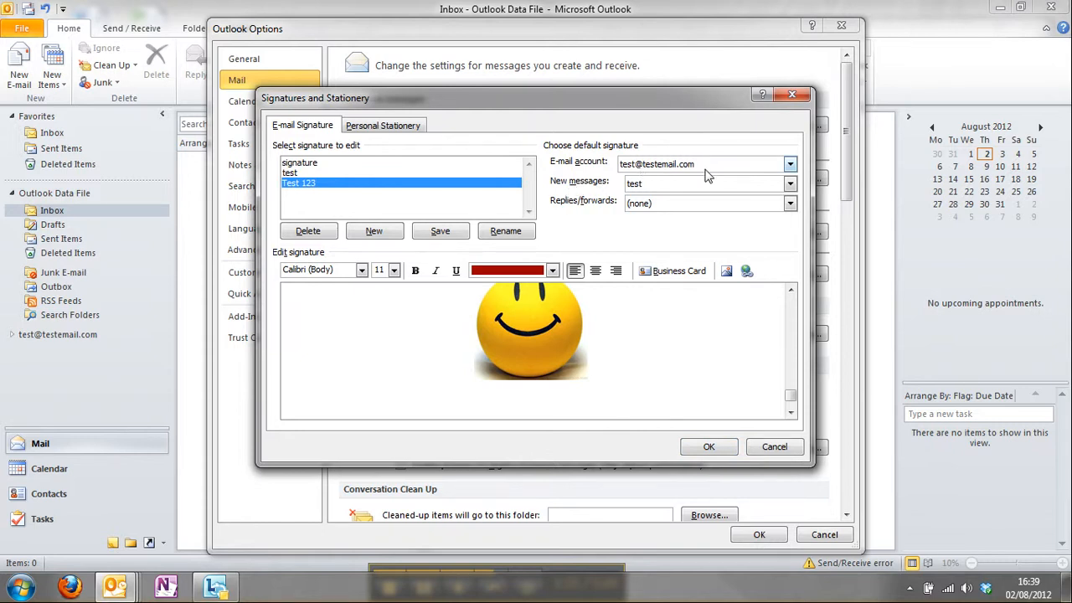
- Set "Test 123" as the default signature for new messages and save the signature settings and Outlook options
{"action": "left_click", "coordinate": [682, 184]}
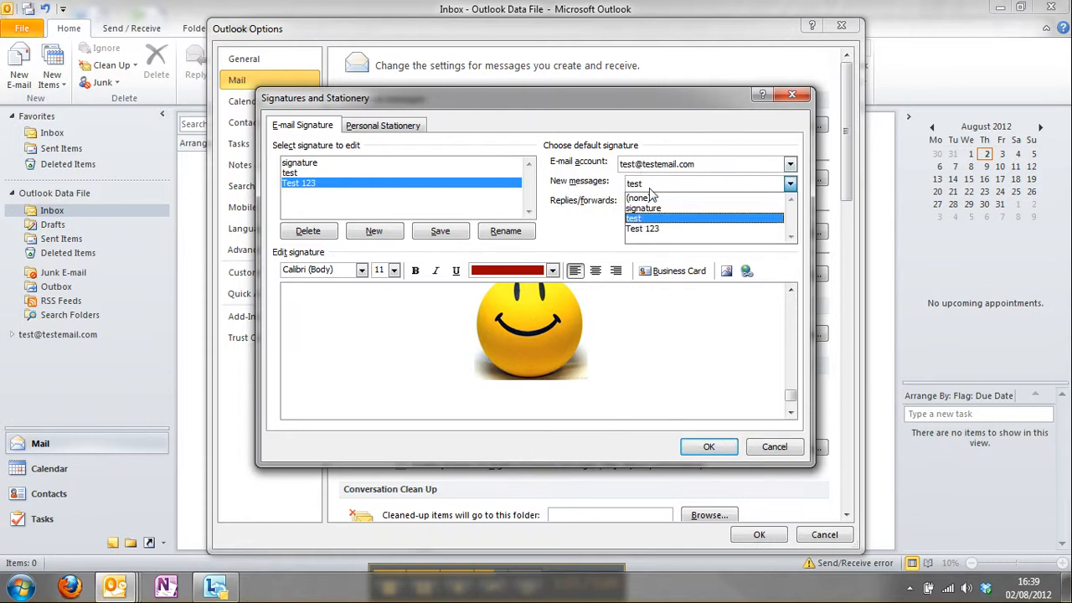
{"action": "left_click", "coordinate": [659, 231]}
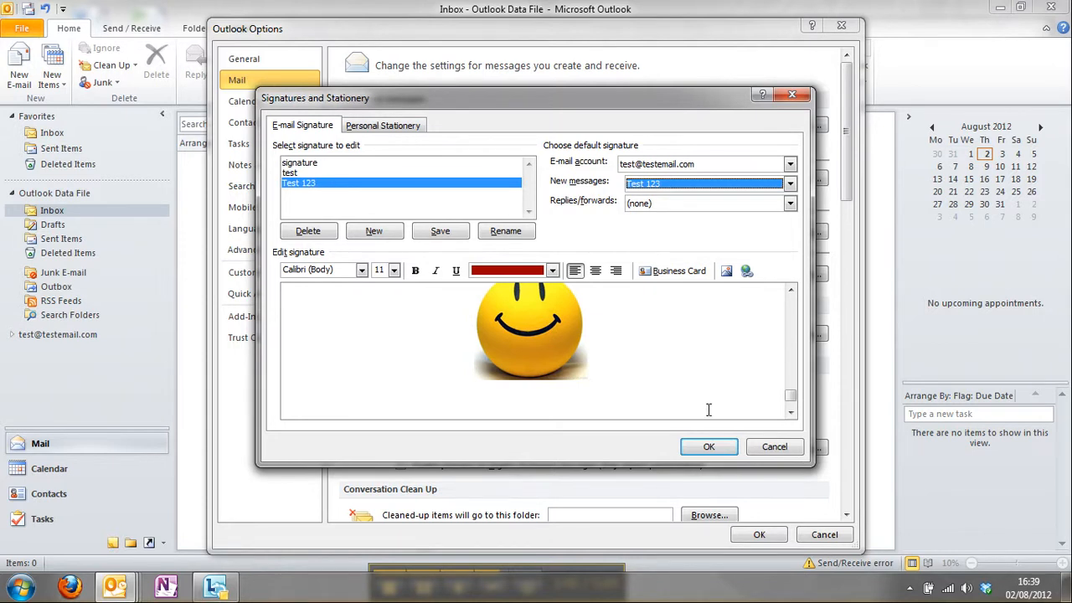
{"action": "left_click", "coordinate": [710, 444]}
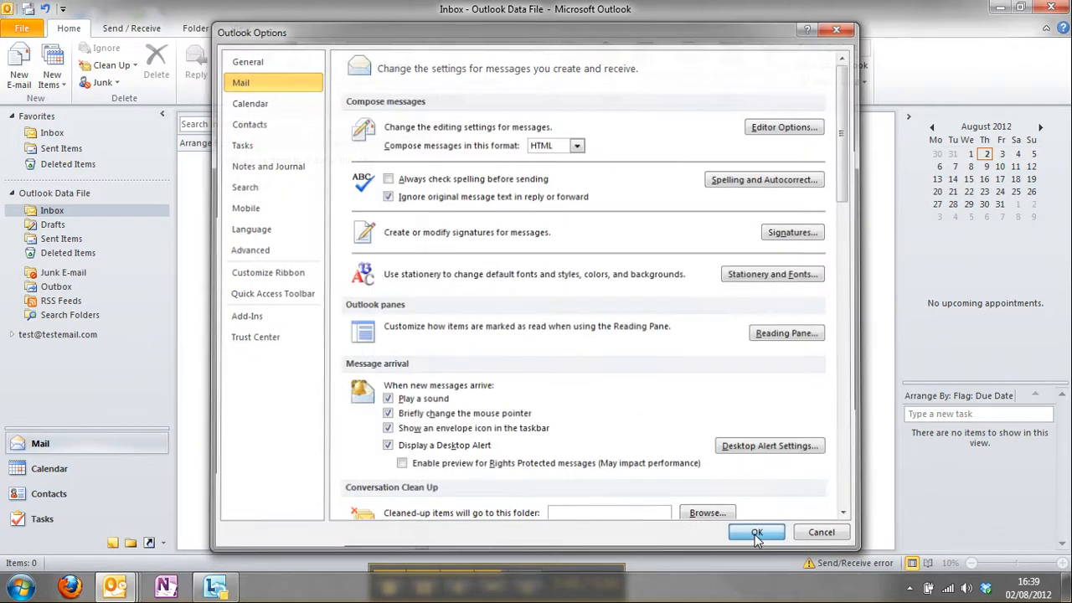
{"action": "left_click", "coordinate": [756, 534]}
- Create a new e-mail message
{"action": "left_click", "coordinate": [20, 72]}
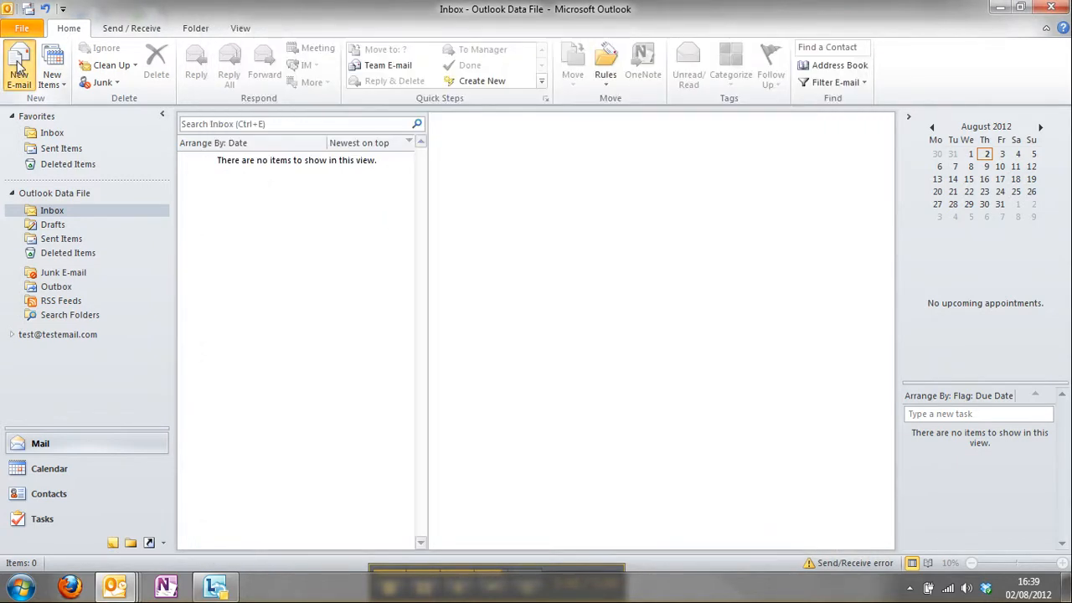